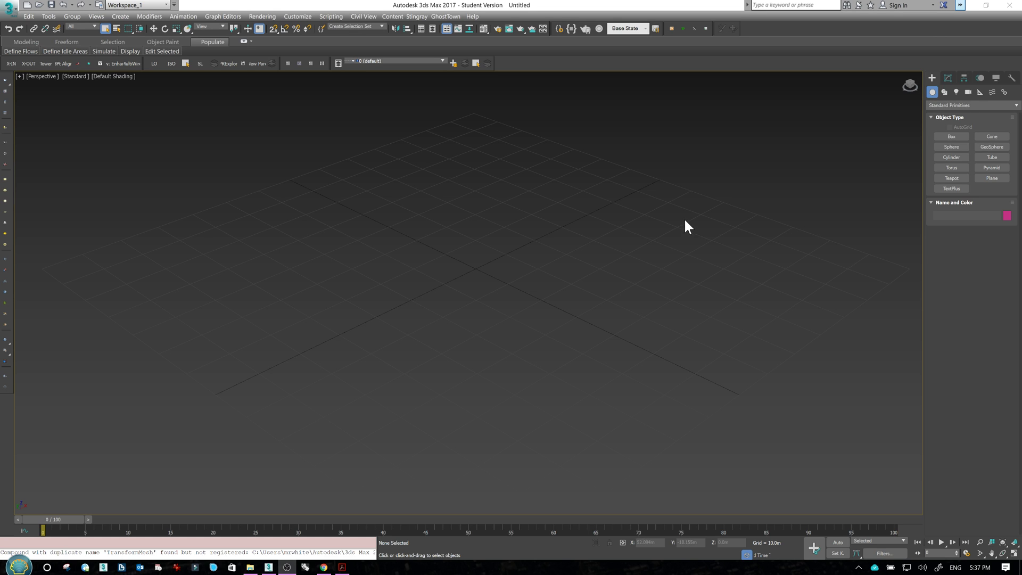
Draw a tall, narrow Box001 and a larger Box002 beside it on the grid, then select Box001.
{"action": "left_click", "coordinate": [950, 137]}
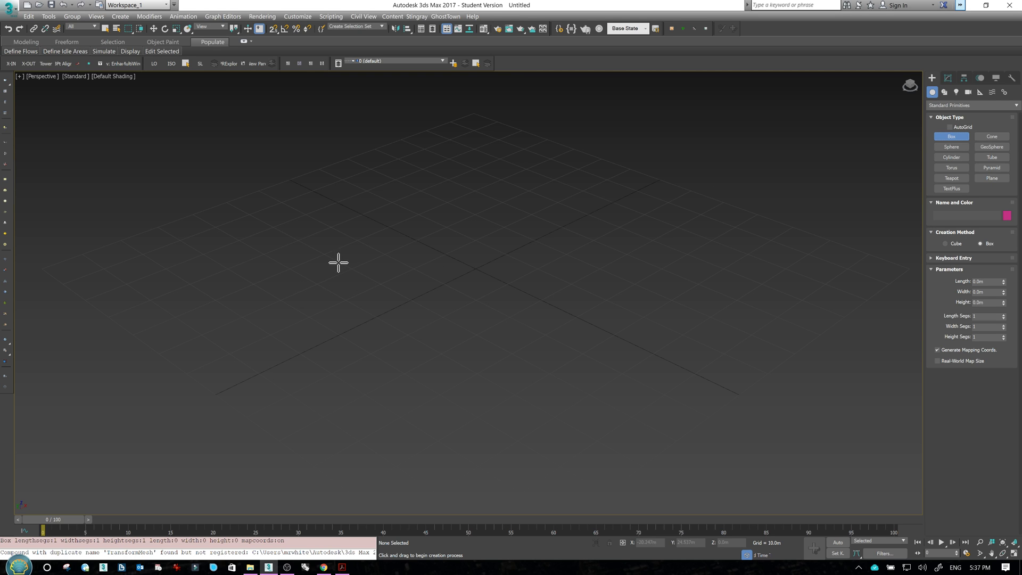
{"action": "left_click_drag", "start_coordinate": [322, 275], "coordinate": [335, 346]}
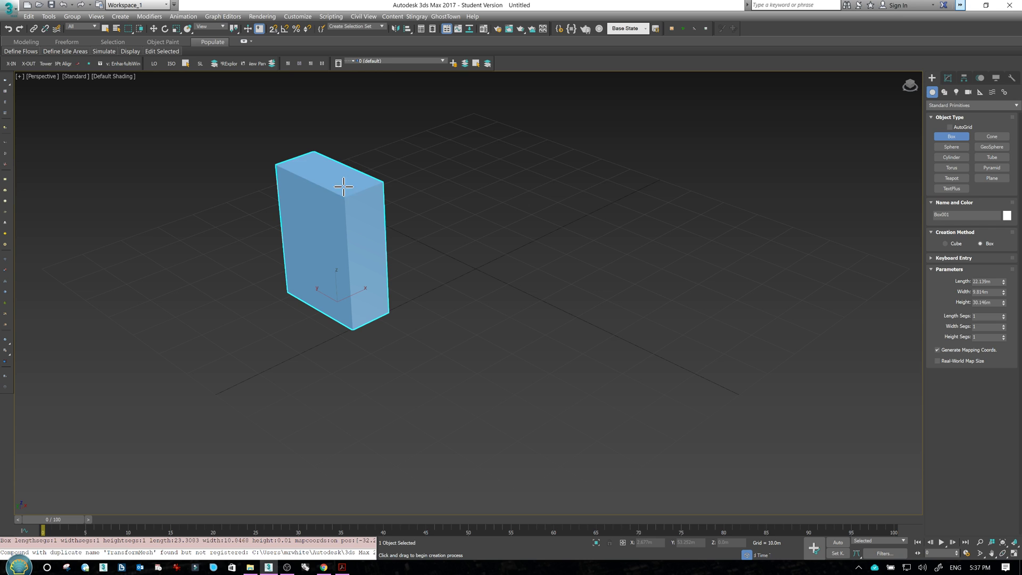
{"action": "left_click", "coordinate": [346, 191]}
{"action": "left_click", "coordinate": [462, 280]}
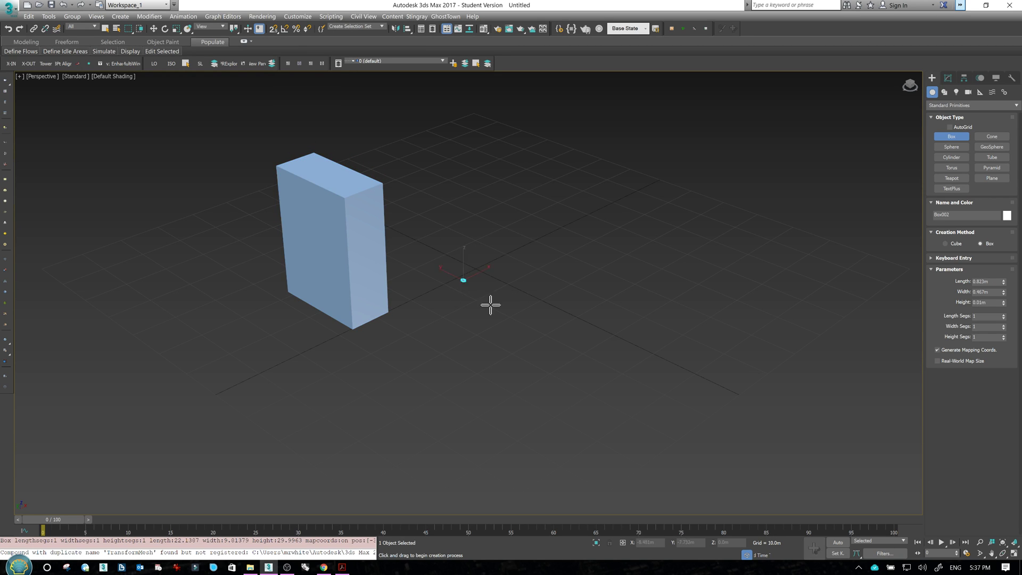
{"action": "left_click_drag", "start_coordinate": [490, 305], "coordinate": [504, 354]}
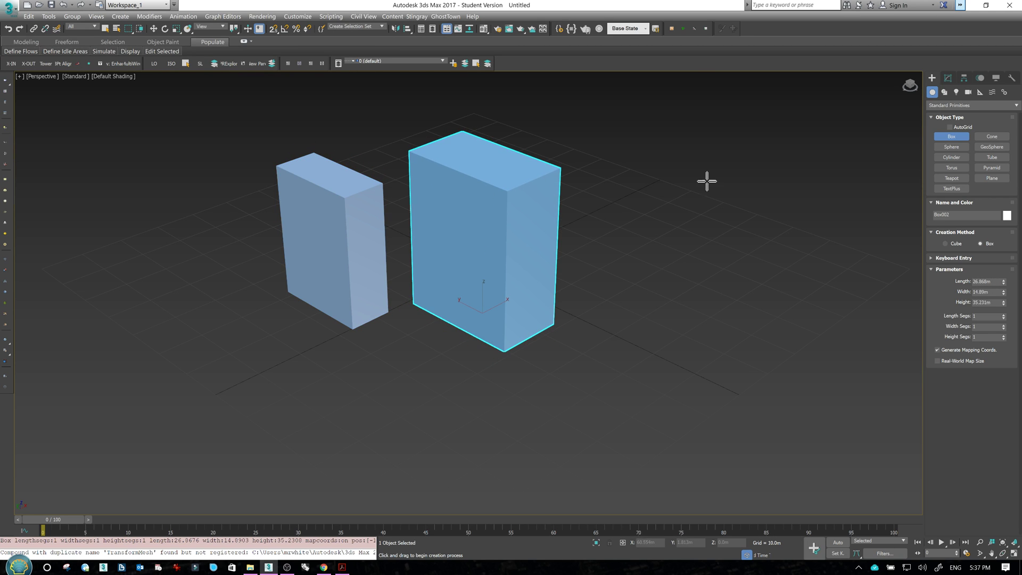
{"action": "right_click", "coordinate": [454, 196]}
{"action": "left_click", "coordinate": [344, 243]}
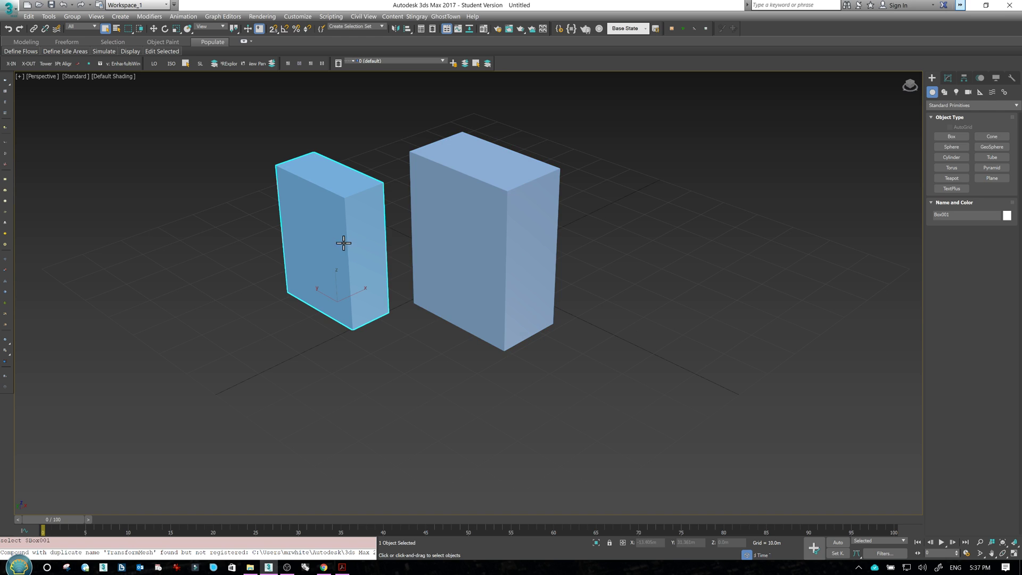
Wire Box001's Object (Box) > Height to Box002's Object (Box) > Height.
{"action": "right_click", "coordinate": [344, 244]}
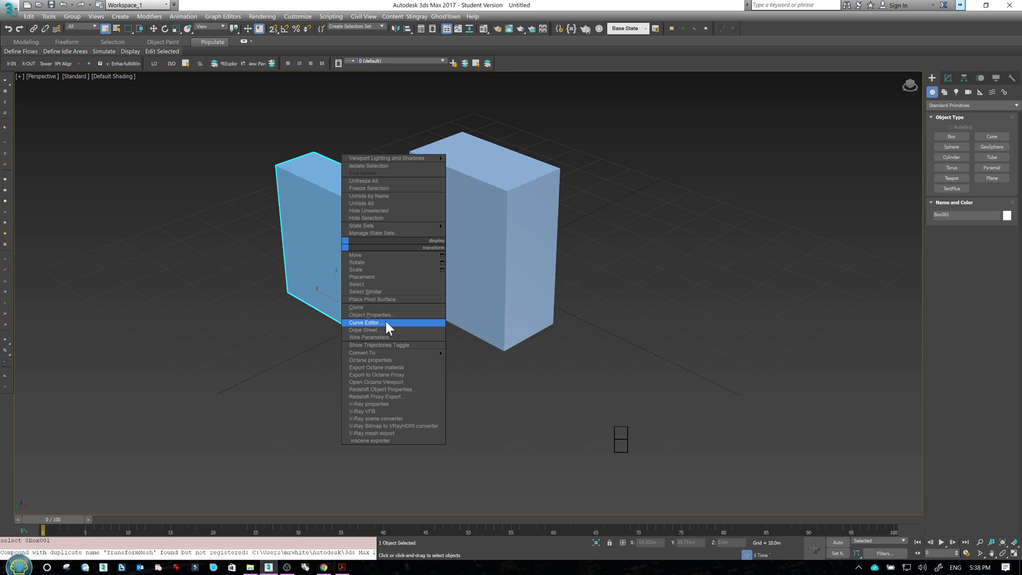
{"action": "left_click", "coordinate": [385, 337]}
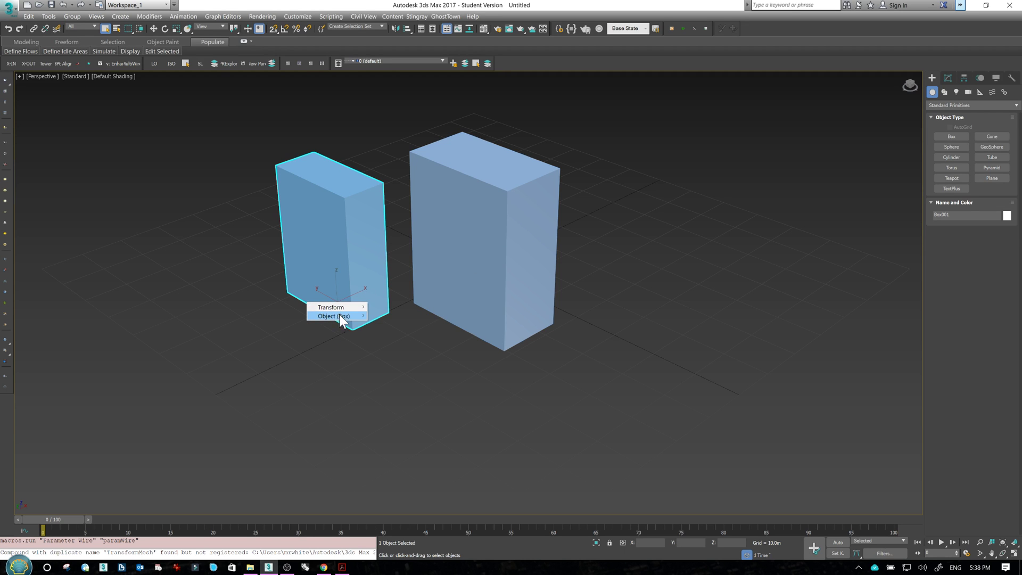
{"action": "mouse_move", "coordinate": [347, 316]}
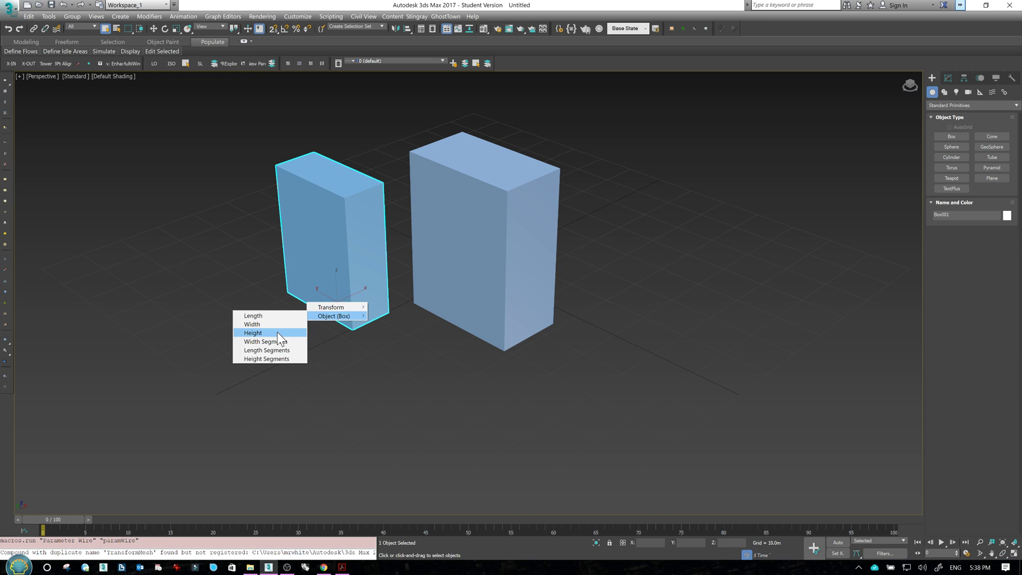
{"action": "left_click", "coordinate": [256, 333]}
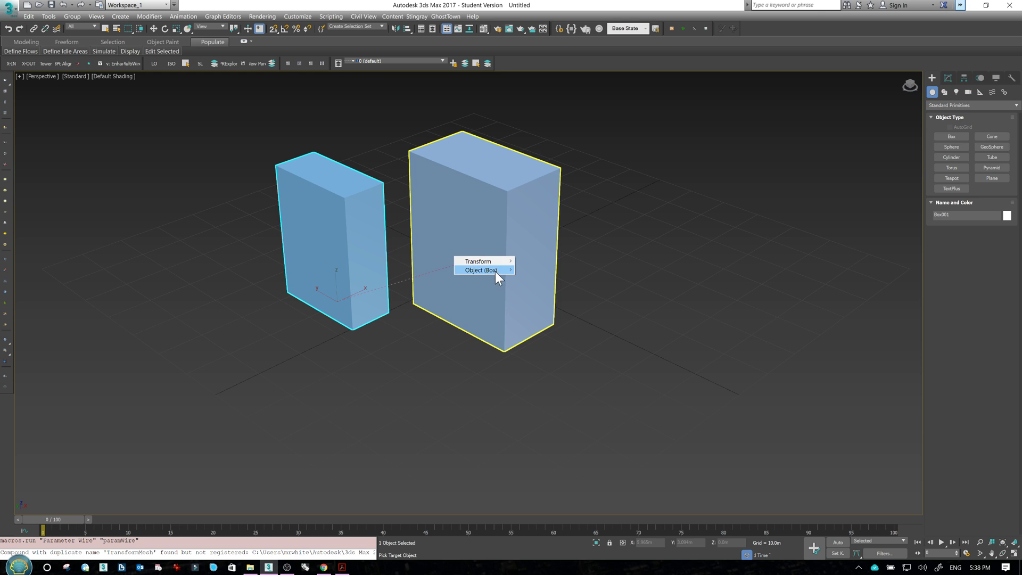
{"action": "mouse_move", "coordinate": [493, 270]}
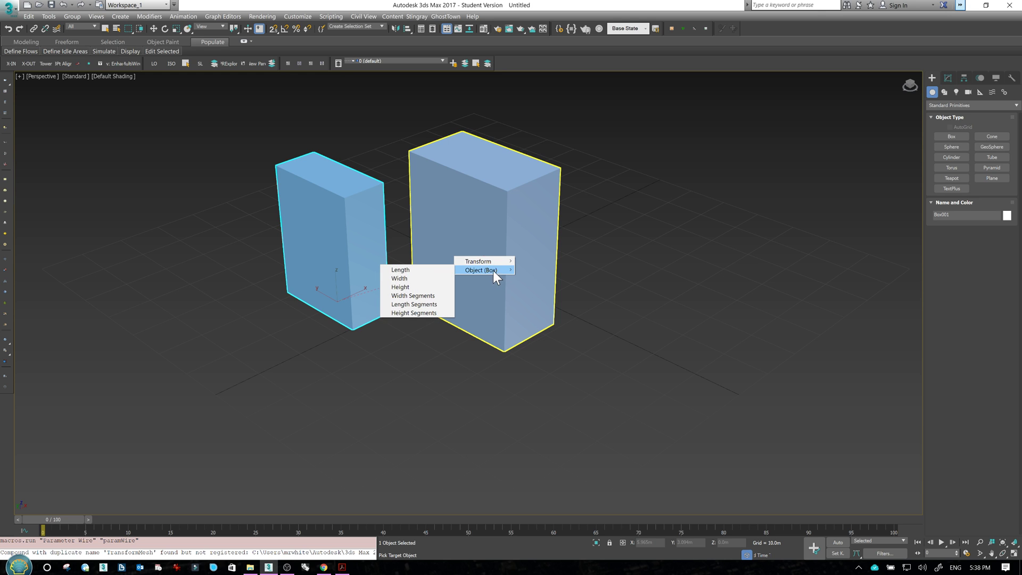
{"action": "left_click", "coordinate": [411, 286]}
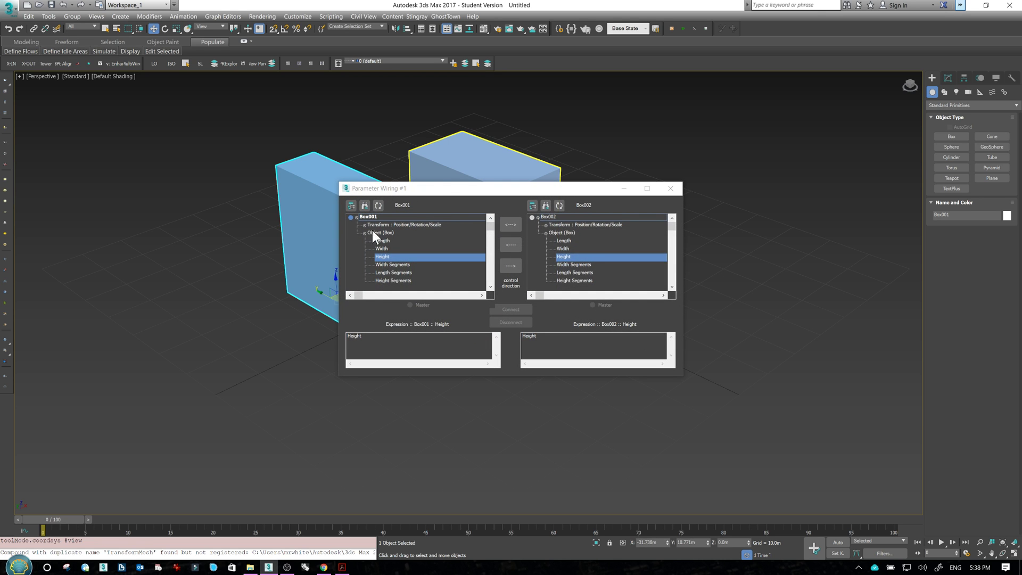
Connect the two Height parameters with a two-way link.
{"action": "left_click_drag", "start_coordinate": [452, 187], "coordinate": [565, 170]}
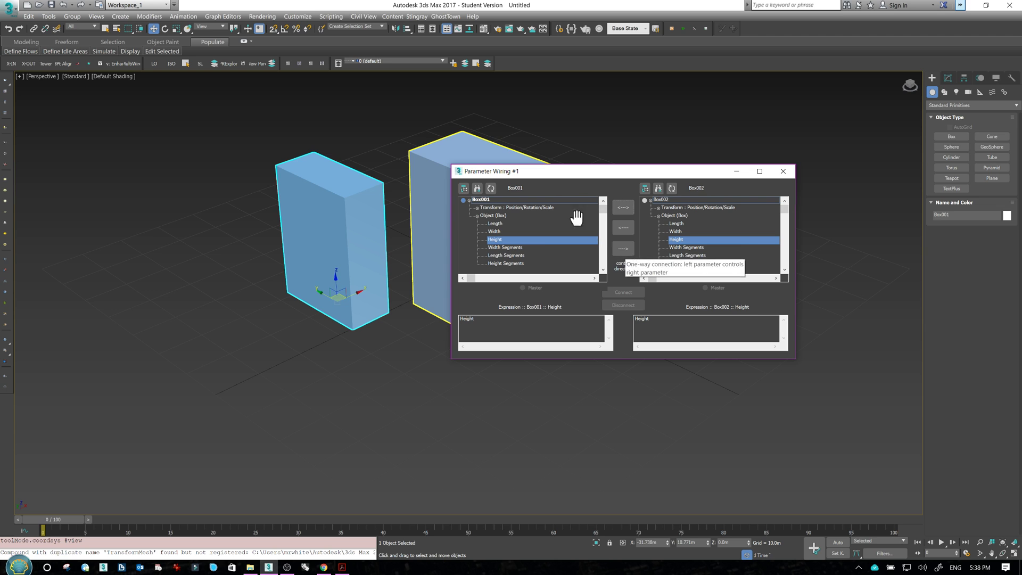
{"action": "left_click", "coordinate": [624, 209]}
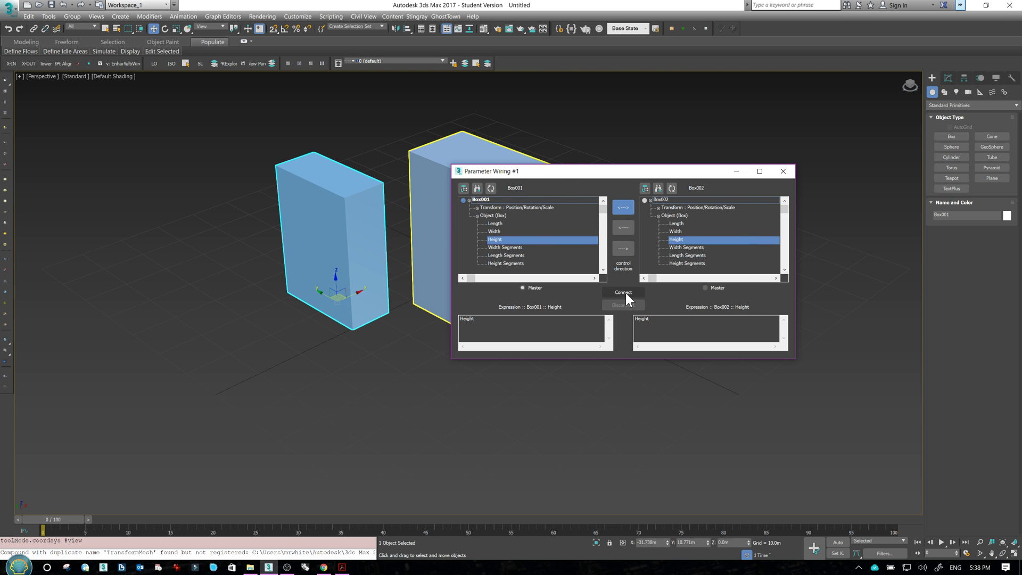
{"action": "left_click", "coordinate": [623, 292]}
{"action": "left_click_drag", "start_coordinate": [605, 171], "coordinate": [169, 229]}
Test the link by changing Box002's Height to about 30.6 m.
{"action": "middle_click_drag", "start_coordinate": [532, 254], "coordinate": [654, 230]}
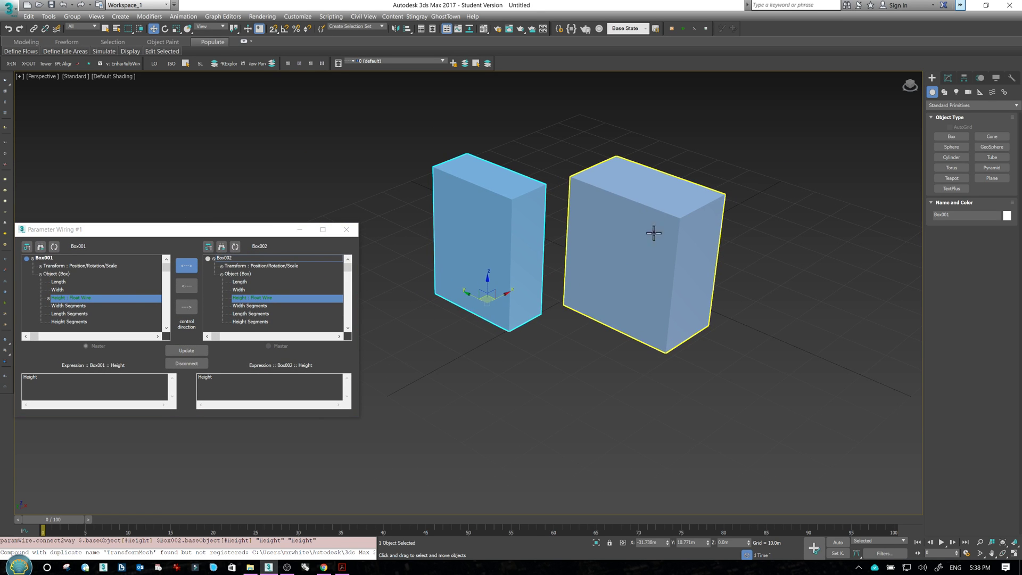
{"action": "left_click", "coordinate": [686, 235]}
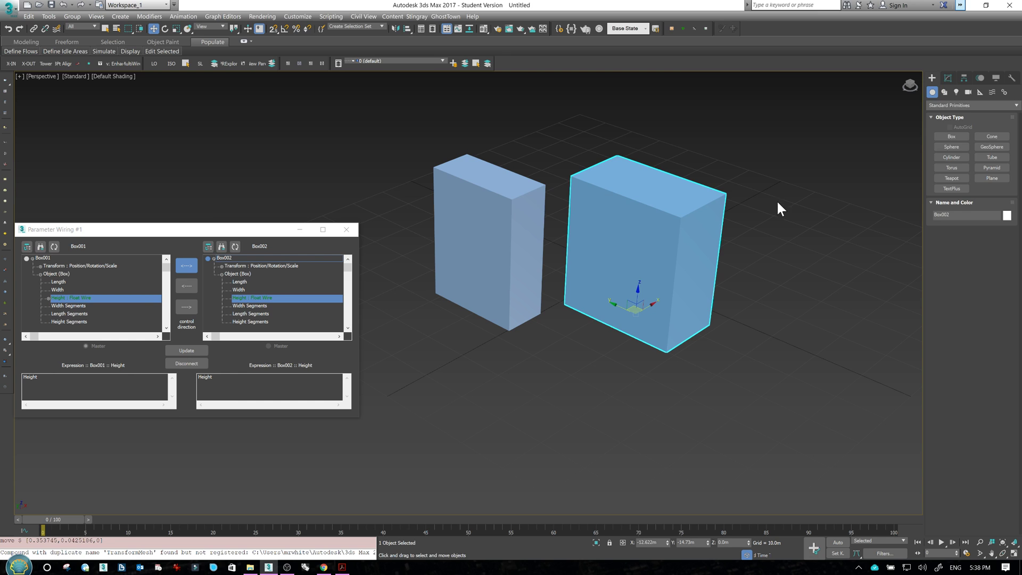
{"action": "left_click", "coordinate": [948, 78]}
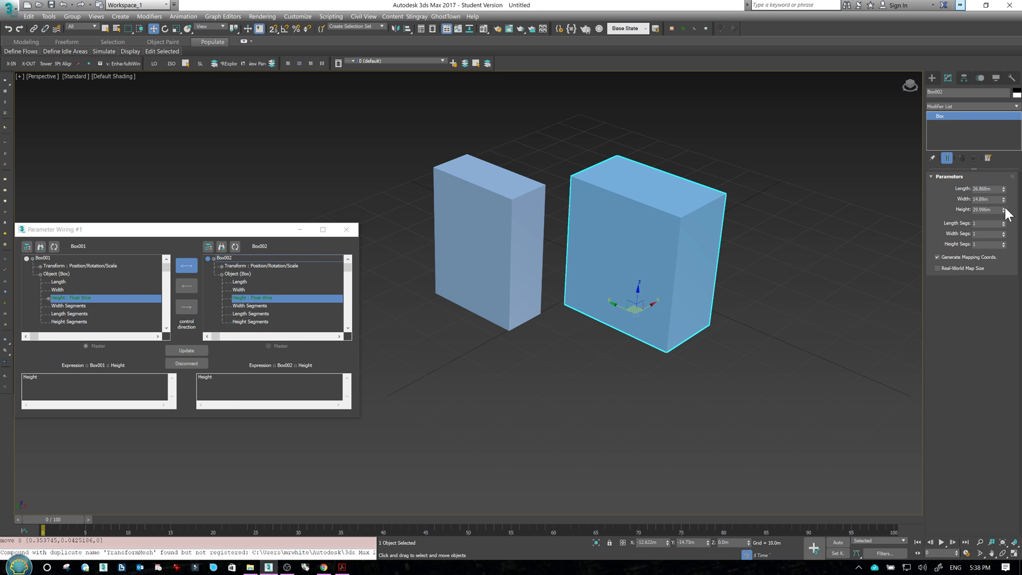
{"action": "mouse_move", "coordinate": [1004, 211]}
{"action": "left_mouse_down"}
{"action": "mouse_move", "coordinate": [1004, 198]}
{"action": "mouse_move", "coordinate": [998, 227]}
{"action": "mouse_move", "coordinate": [998, 197]}
{"action": "mouse_move", "coordinate": [998, 219]}
{"action": "mouse_move", "coordinate": [998, 211]}
{"action": "left_mouse_up"}
{"action": "left_click_drag", "start_coordinate": [216, 233], "coordinate": [251, 142]}
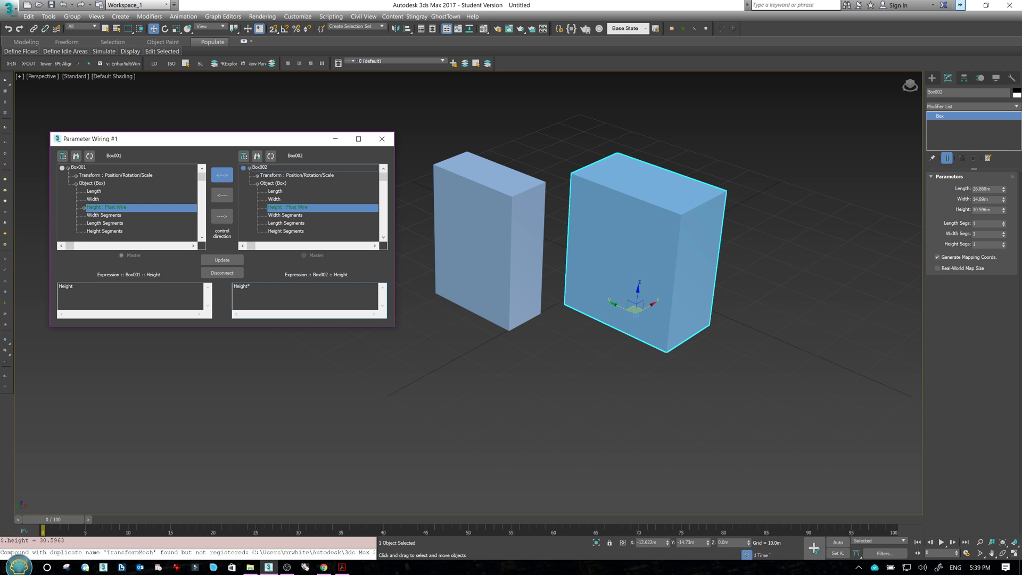
Try the Height*2 and Height/2 expressions on Box002, testing each by varying the height.
{"action": "left_click", "coordinate": [231, 260]}
{"action": "scroll", "coordinate": [561, 338], "scroll_direction": "down", "scroll_amount": 3}
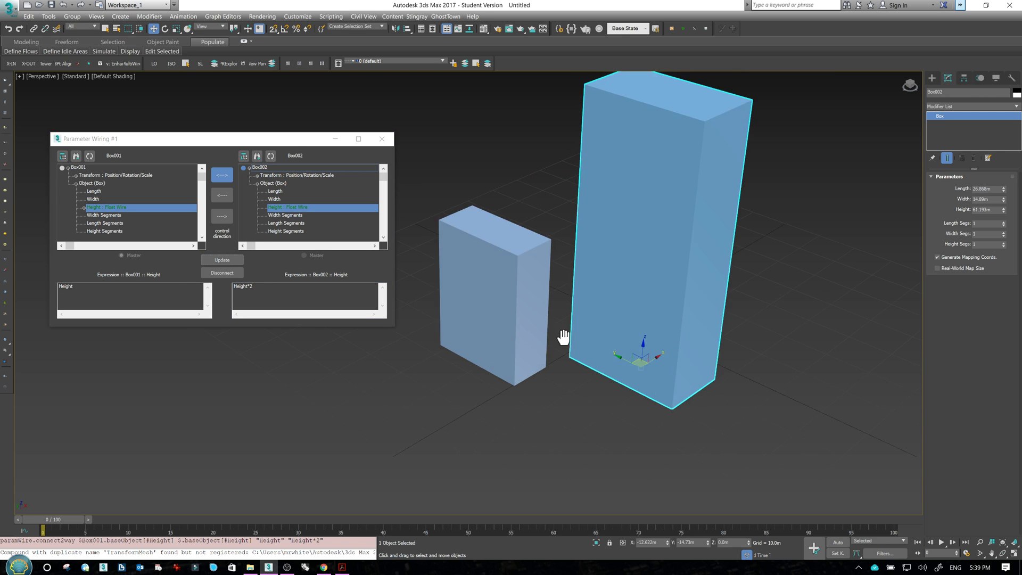
{"action": "mouse_move", "coordinate": [1004, 210]}
{"action": "left_mouse_down"}
{"action": "mouse_move", "coordinate": [996, 201]}
{"action": "mouse_move", "coordinate": [992, 237]}
{"action": "mouse_move", "coordinate": [991, 215]}
{"action": "left_mouse_up"}
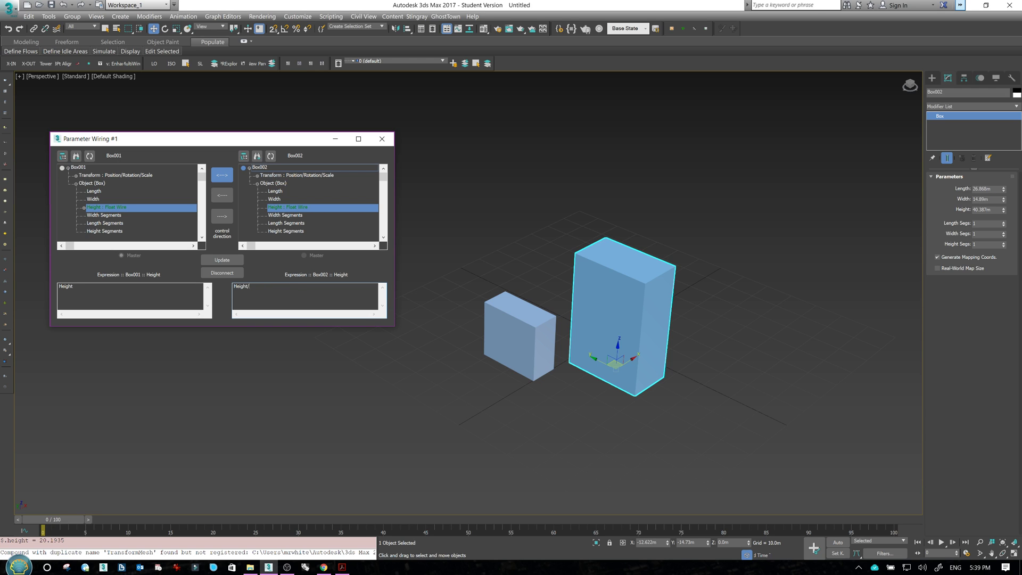
{"action": "left_click", "coordinate": [234, 261]}
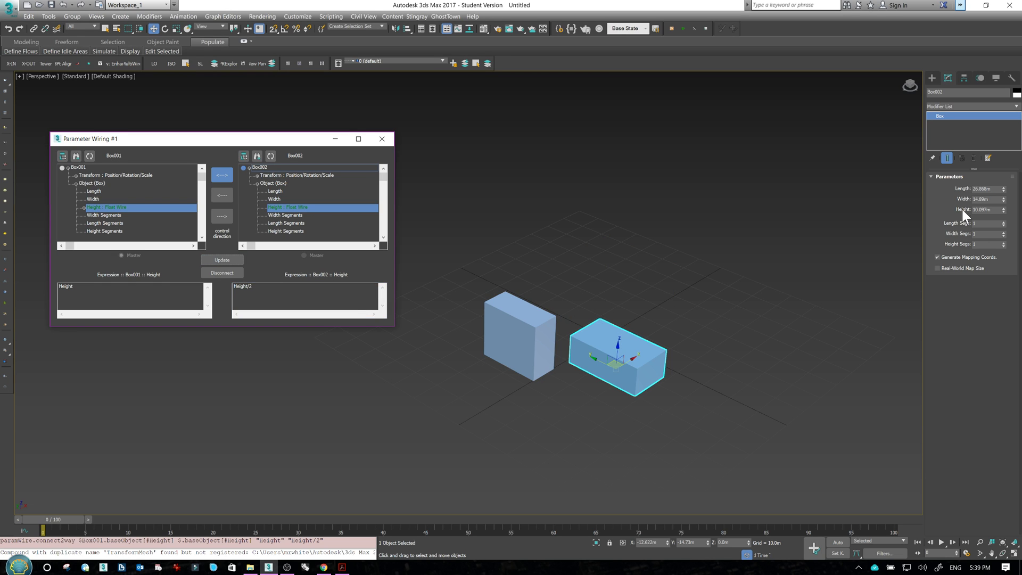
{"action": "mouse_move", "coordinate": [1002, 210]}
{"action": "left_mouse_down"}
{"action": "mouse_move", "coordinate": [1002, 234]}
{"action": "mouse_move", "coordinate": [1002, 221]}
{"action": "left_mouse_up"}
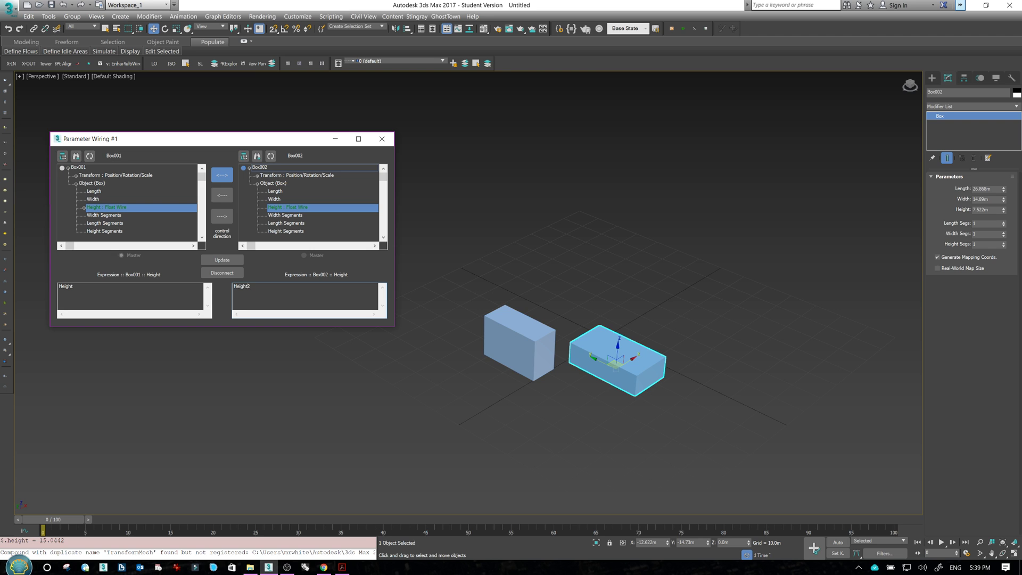
Apply Height^2 to Box002 and set Box001's Height to 5, giving Box002 25 m.
{"action": "left_click", "coordinate": [234, 260]}
{"action": "middle_click_drag", "start_coordinate": [612, 315], "coordinate": [604, 325]}
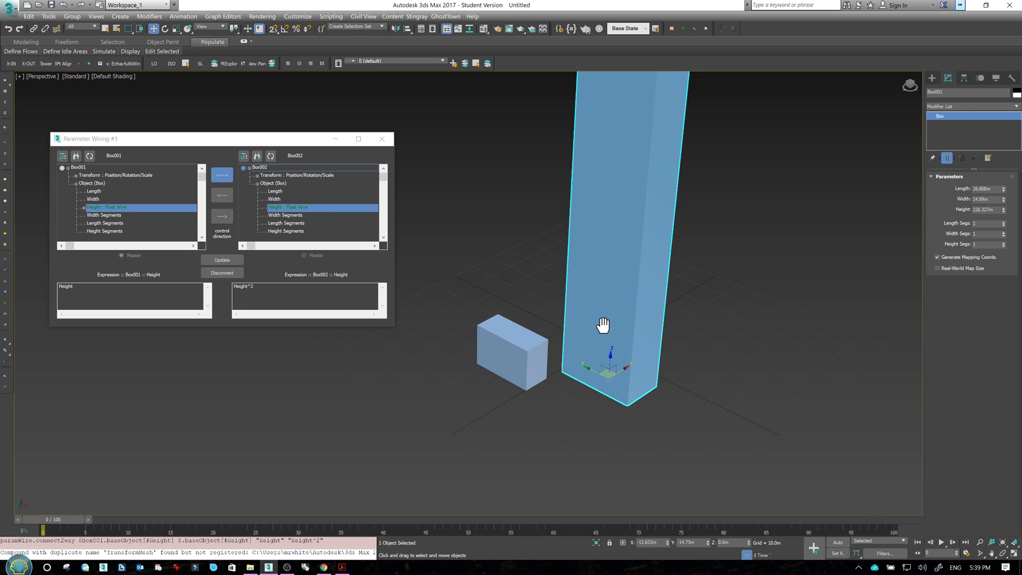
{"action": "scroll", "coordinate": [604, 324], "scroll_direction": "down", "scroll_amount": 3}
{"action": "left_click", "coordinate": [548, 393]}
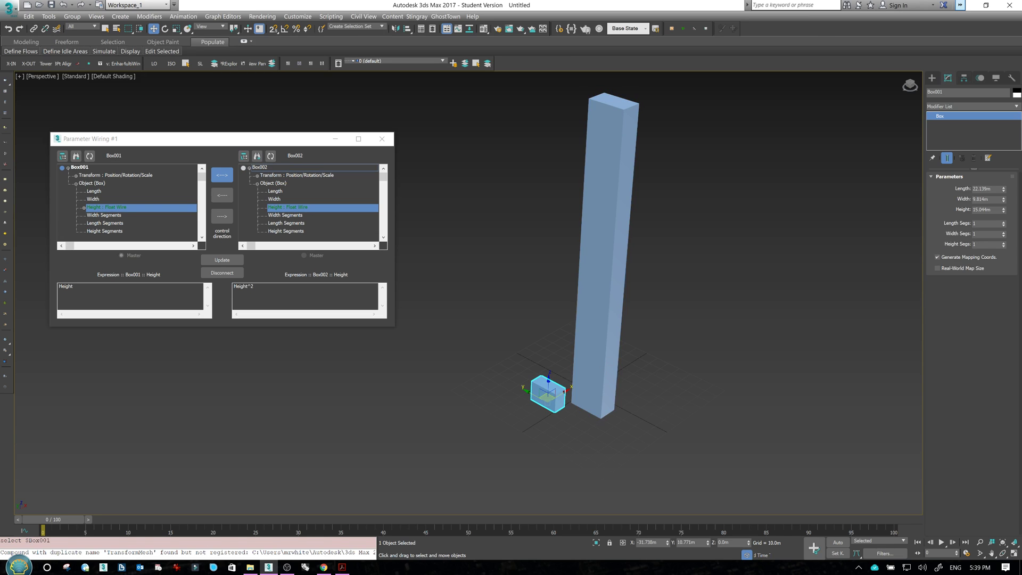
{"action": "double_click", "coordinate": [990, 208]}
{"action": "type", "text": "5"}
{"action": "key", "text": "Return"}
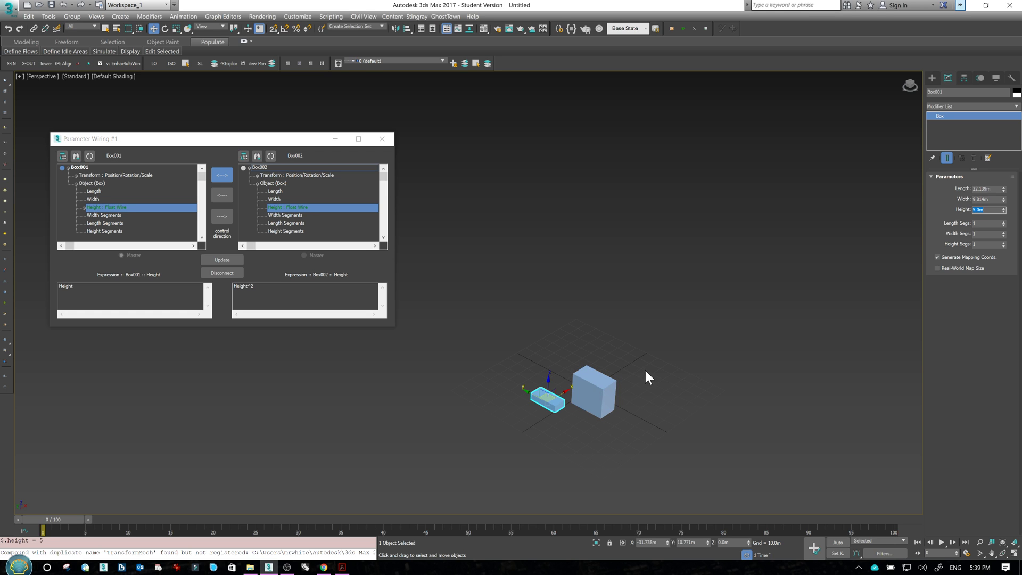
{"action": "left_click", "coordinate": [583, 398]}
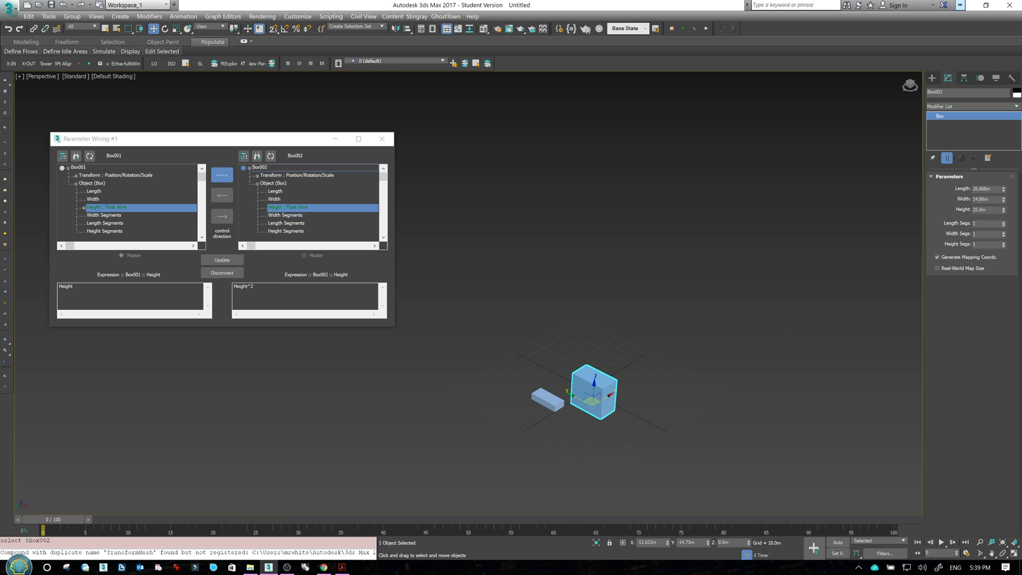
{"action": "left_click", "coordinate": [641, 335]}
{"action": "scroll", "coordinate": [609, 281], "scroll_direction": "up", "scroll_amount": 8}
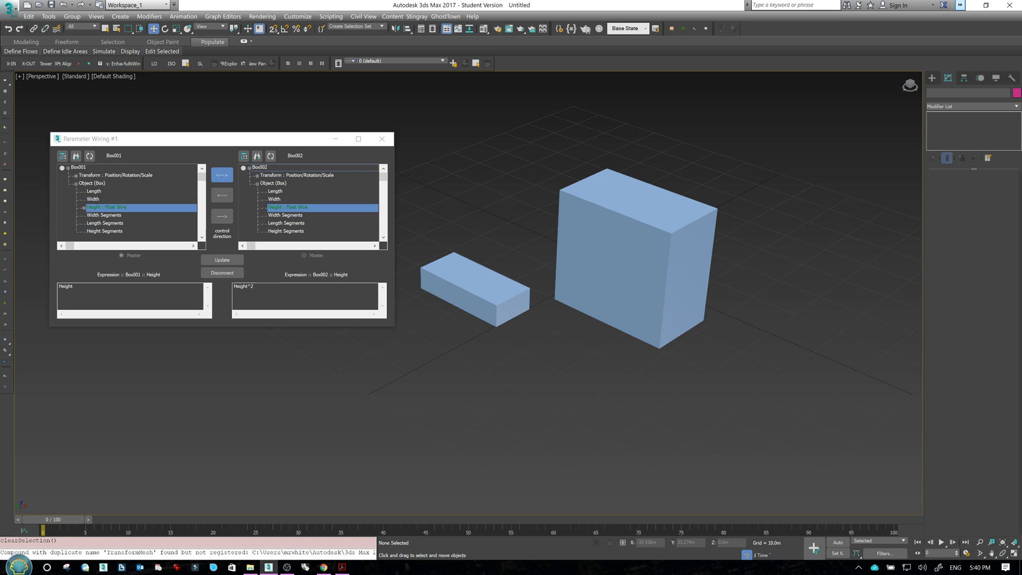
{"action": "left_click", "coordinate": [254, 286]}
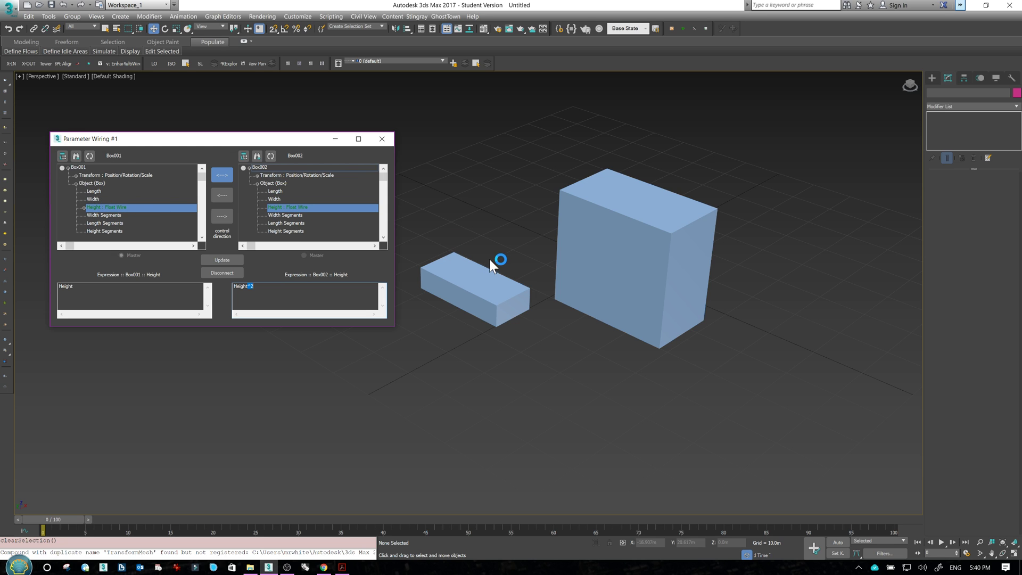
{"action": "left_click", "coordinate": [497, 283]}
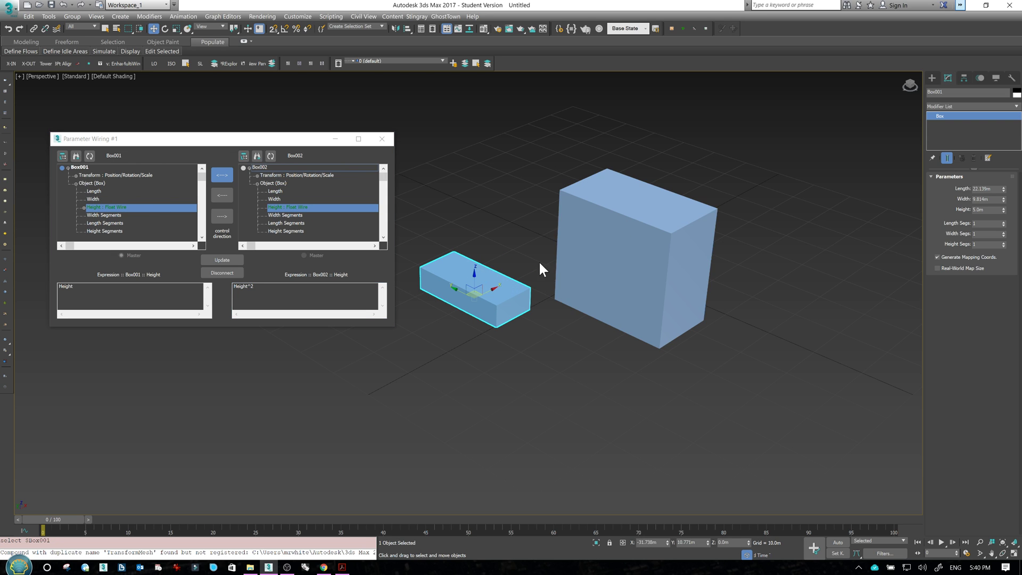
Close the previous Parameter Wiring dialog.
{"action": "left_click", "coordinate": [382, 142]}
{"action": "right_click", "coordinate": [508, 283]}
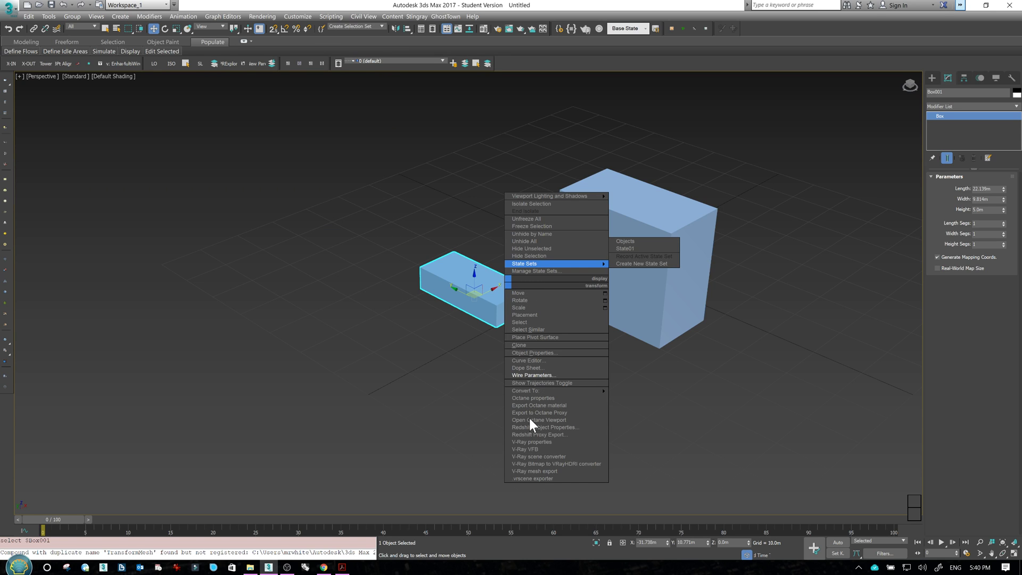
{"action": "left_click", "coordinate": [532, 383]}
Wire the small box's Transform > Position > X Position to the big box's X Position.
{"action": "right_click", "coordinate": [522, 299]}
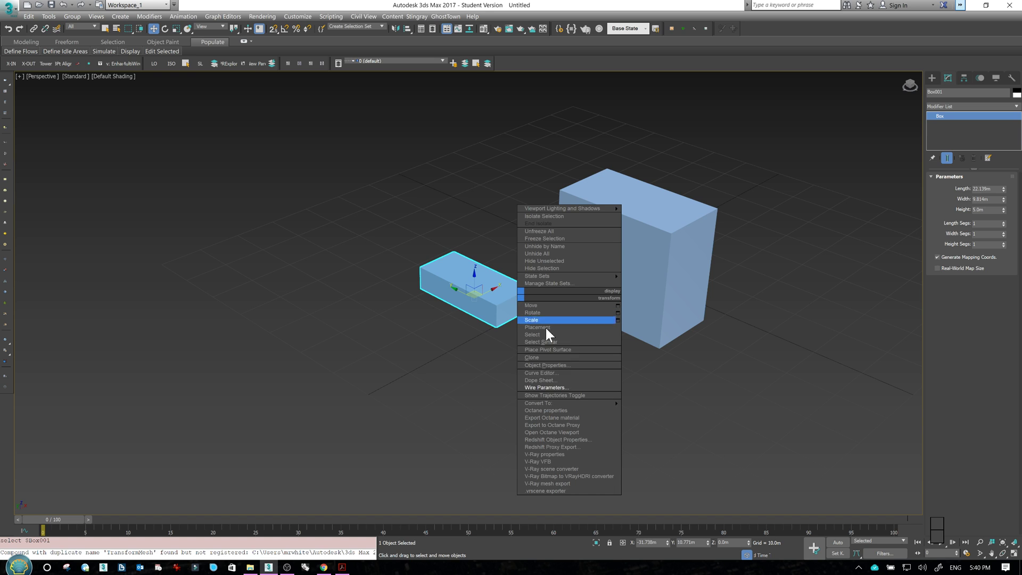
{"action": "left_click", "coordinate": [552, 385]}
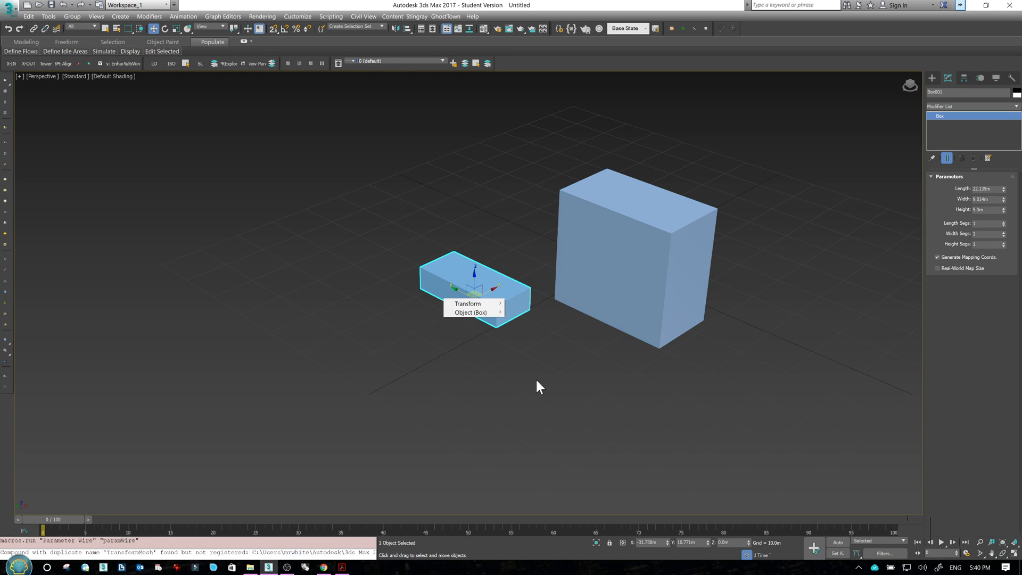
{"action": "mouse_move", "coordinate": [469, 304]}
{"action": "mouse_move", "coordinate": [416, 305]}
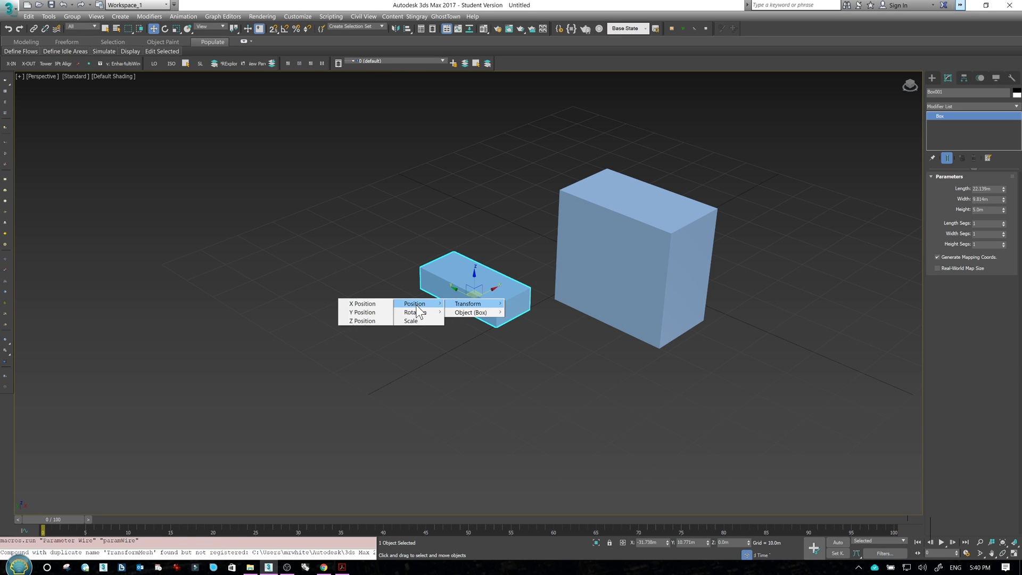
{"action": "left_click", "coordinate": [364, 303]}
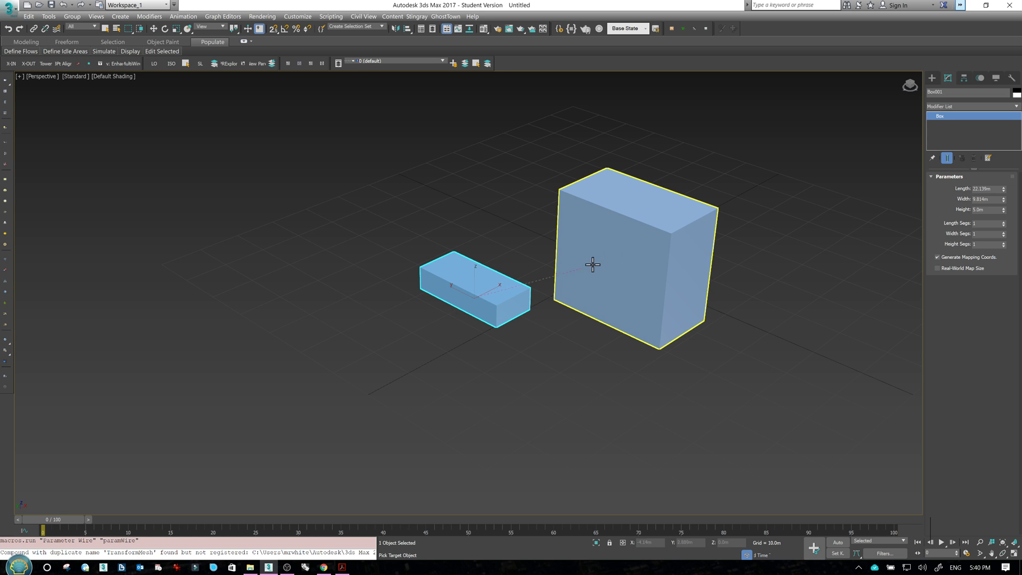
{"action": "left_click", "coordinate": [627, 252]}
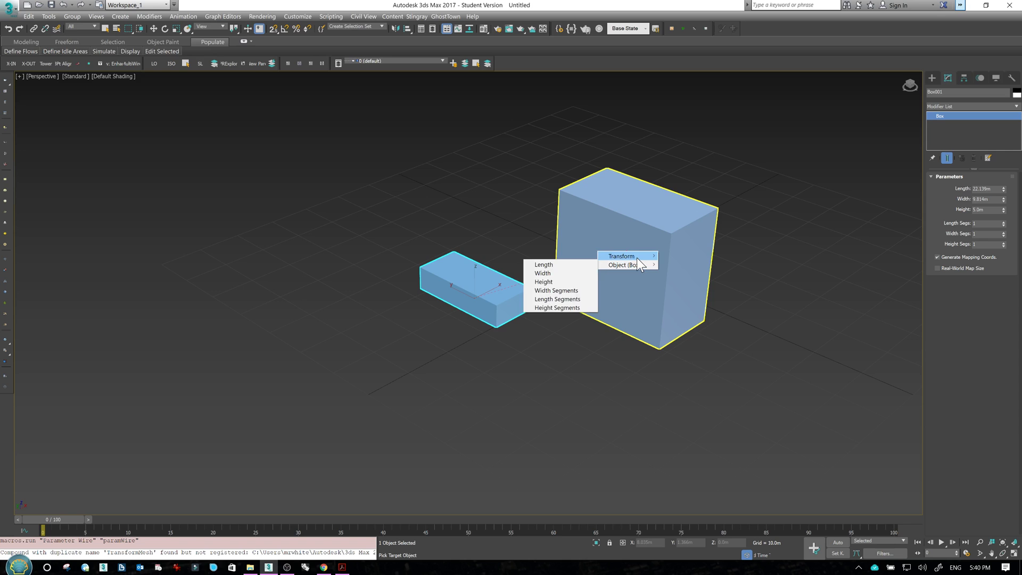
{"action": "mouse_move", "coordinate": [633, 256]}
{"action": "mouse_move", "coordinate": [569, 256]}
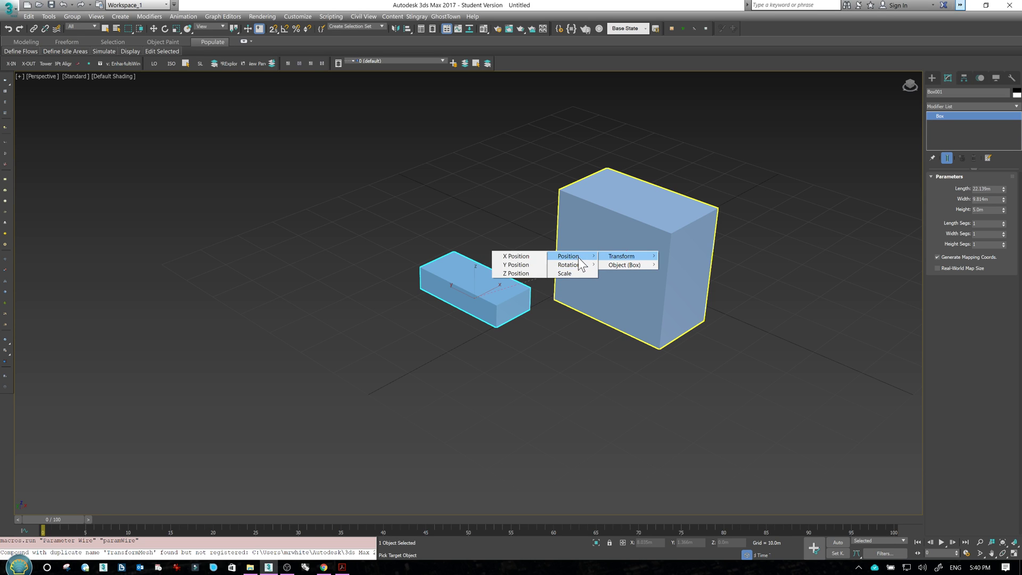
{"action": "left_click", "coordinate": [534, 258]}
Connect the X Positions with a two-way link and test by moving the small box.
{"action": "left_click", "coordinate": [223, 174]}
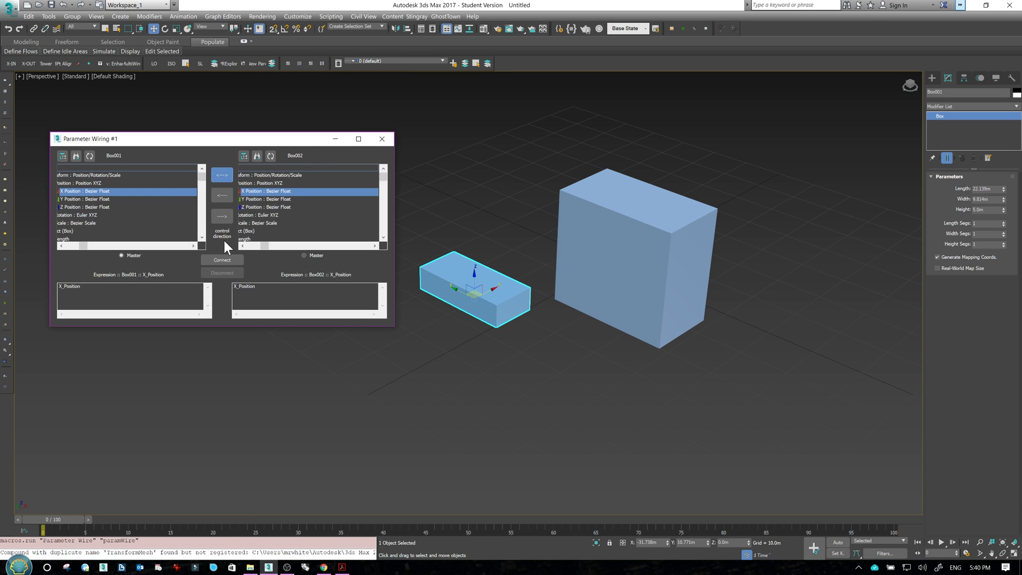
{"action": "left_click", "coordinate": [225, 257]}
{"action": "left_click_drag", "start_coordinate": [527, 303], "coordinate": [421, 260]}
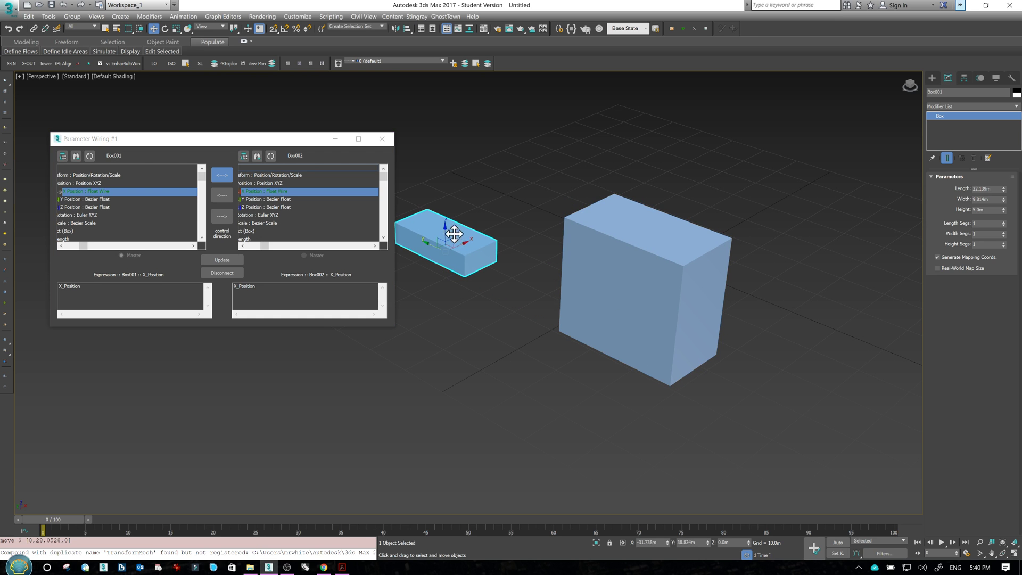
{"action": "left_click_drag", "start_coordinate": [463, 241], "coordinate": [522, 239]}
Set Box002's expression to X_Position+20 and test by moving both boxes.
{"action": "left_click", "coordinate": [298, 296]}
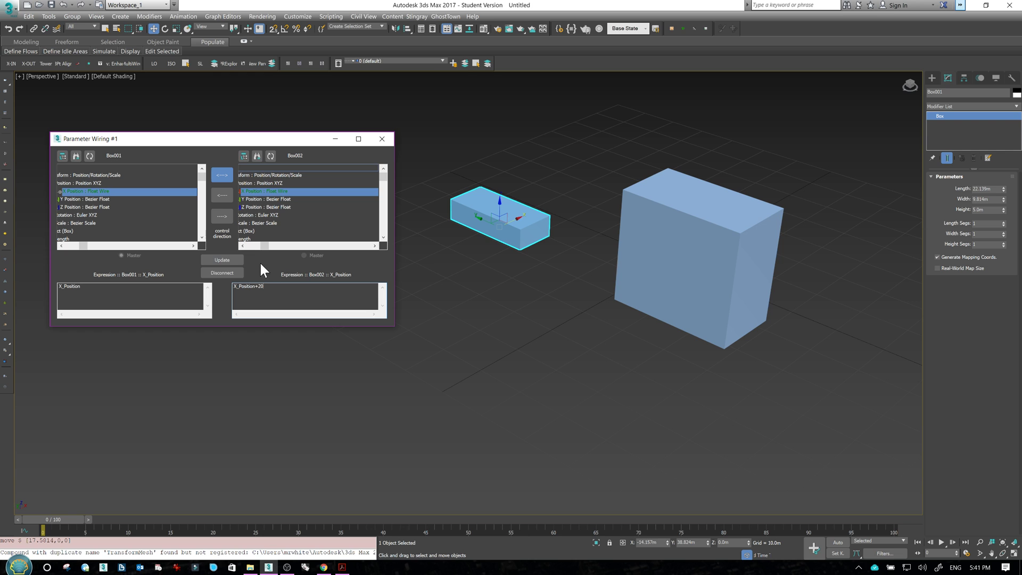
{"action": "left_click", "coordinate": [222, 260]}
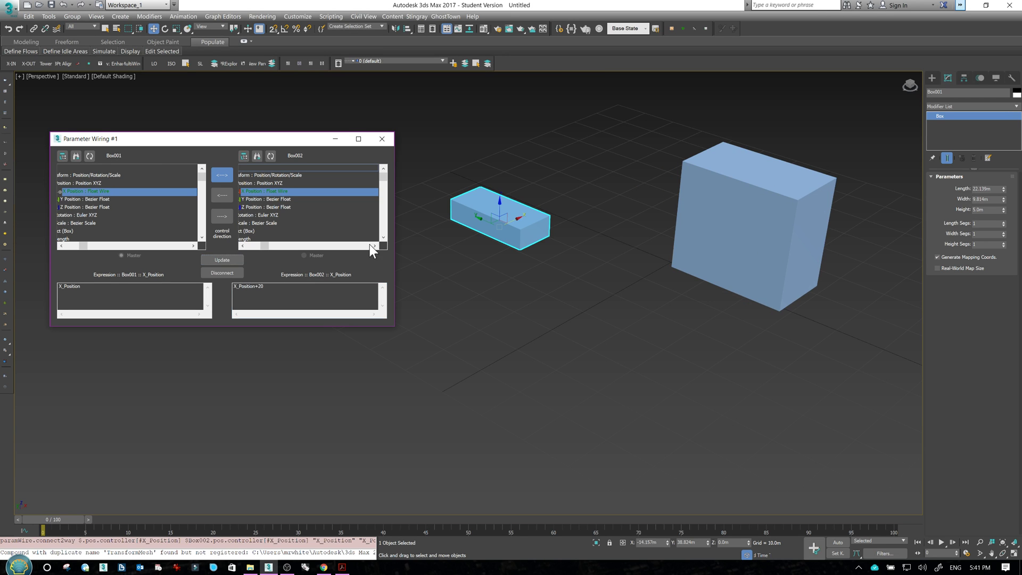
{"action": "left_click_drag", "start_coordinate": [497, 234], "coordinate": [666, 234]}
{"action": "left_click_drag", "start_coordinate": [734, 225], "coordinate": [660, 259]}
{"action": "left_click_drag", "start_coordinate": [714, 281], "coordinate": [637, 360]}
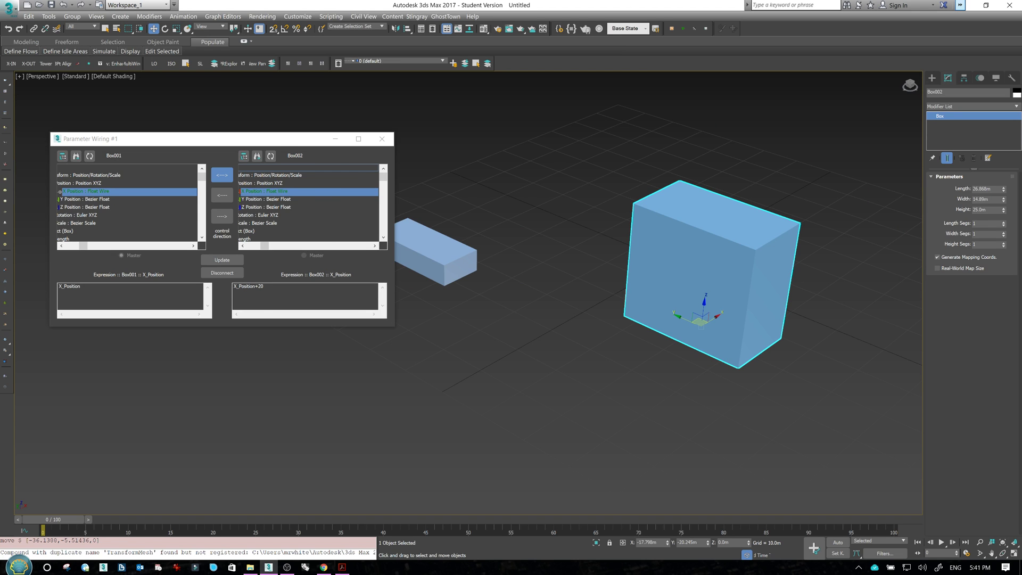
Close the wiring dialog and create Sphere001, about 8 m radius, in front of the boxes.
{"action": "left_click", "coordinate": [382, 139]}
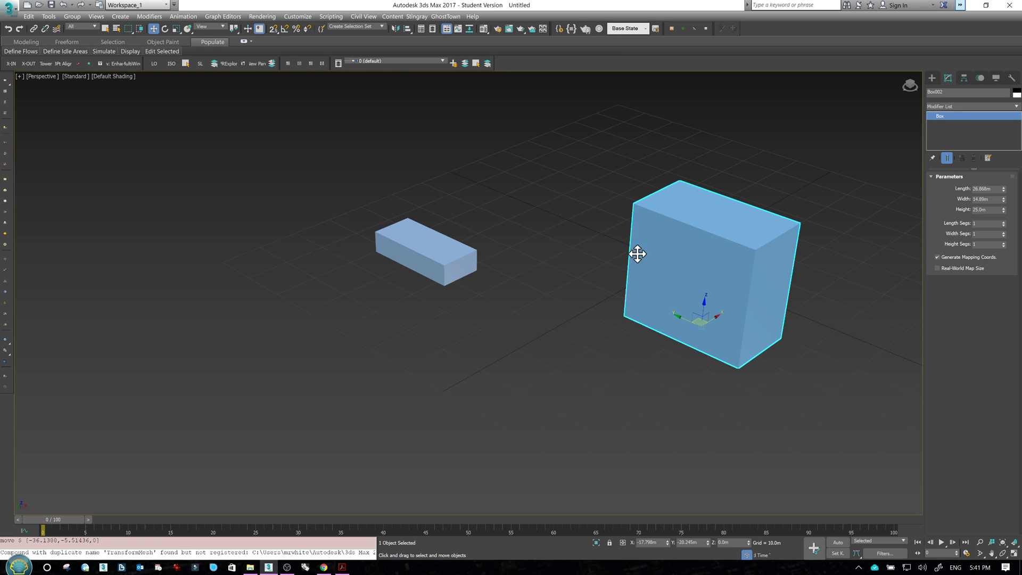
{"action": "middle_click_drag", "start_coordinate": [637, 254], "coordinate": [476, 255]}
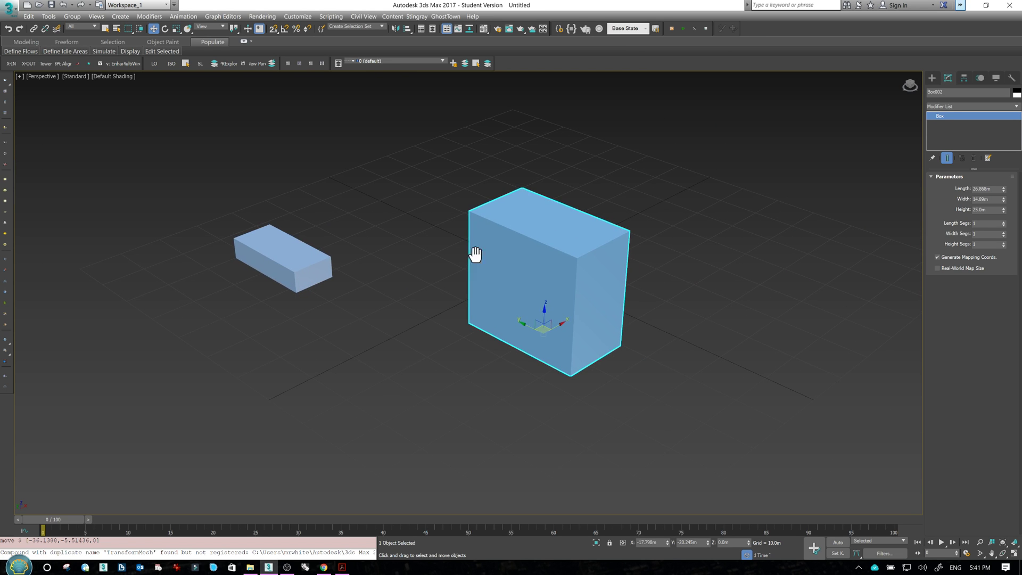
{"action": "left_click", "coordinate": [932, 78]}
{"action": "left_click", "coordinate": [951, 147]}
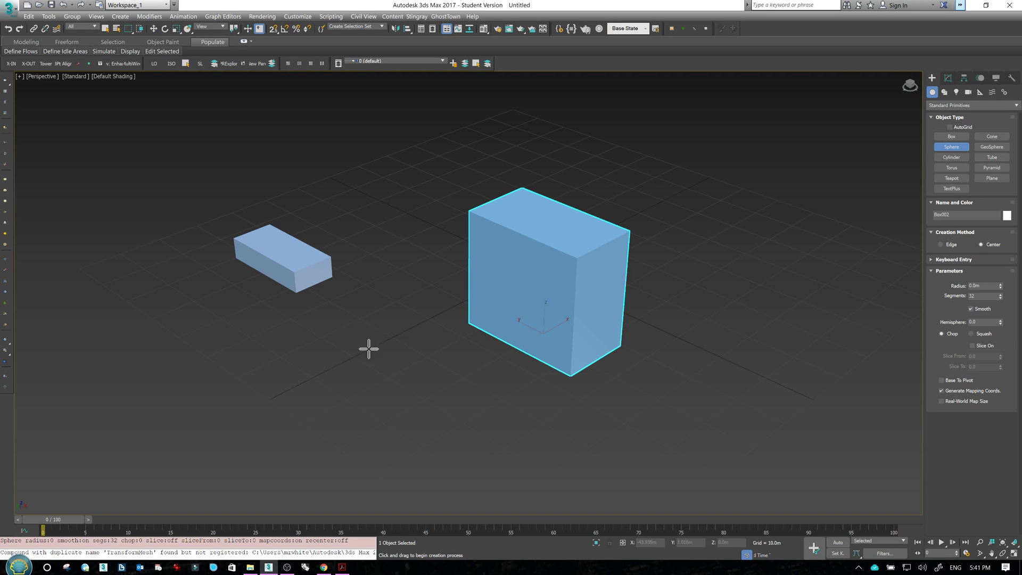
{"action": "left_click_drag", "start_coordinate": [361, 344], "coordinate": [340, 350]}
{"action": "middle_click_drag", "start_coordinate": [341, 350], "coordinate": [522, 305]}
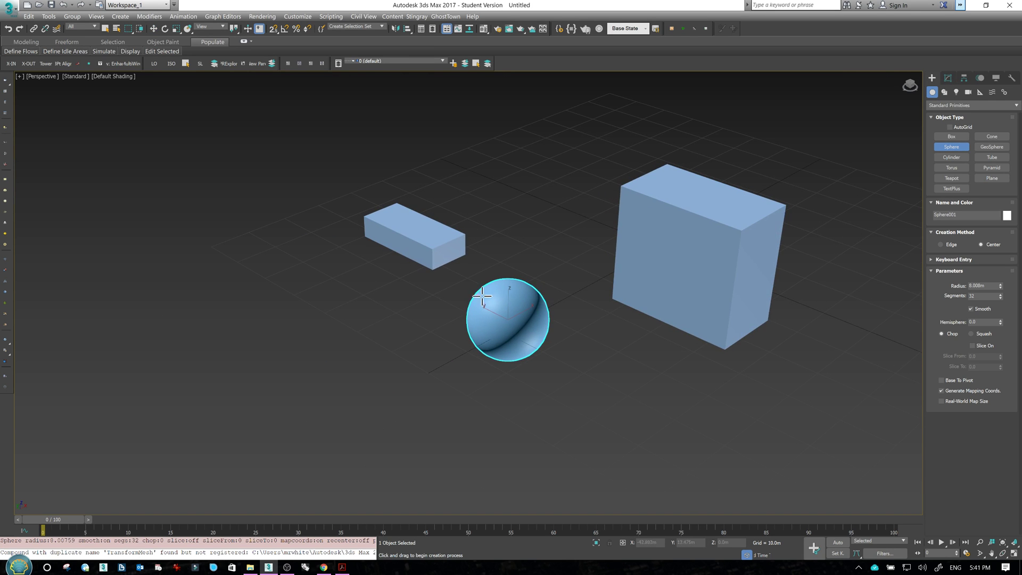
Wire Sphere001's Object (Sphere) > Radius to Box001's Object (Box) > Height.
{"action": "right_click", "coordinate": [508, 320]}
{"action": "right_click", "coordinate": [509, 321]}
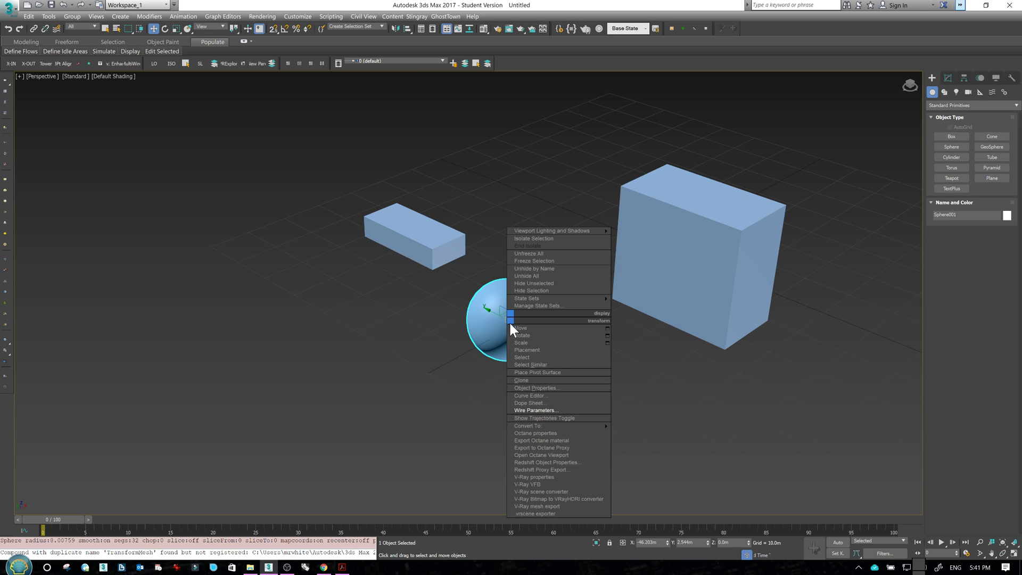
{"action": "left_click", "coordinate": [544, 410]}
{"action": "mouse_move", "coordinate": [506, 333]}
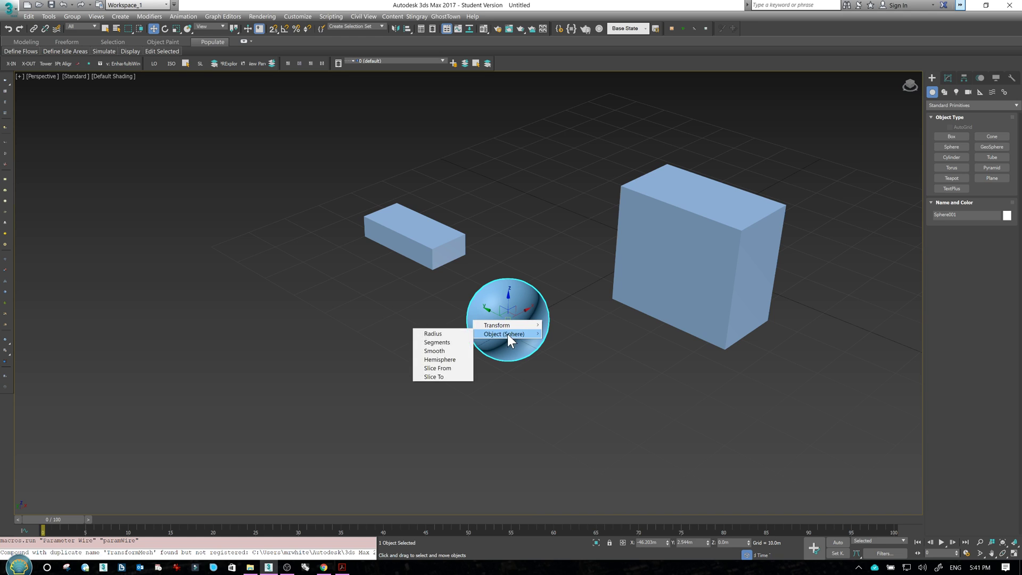
{"action": "left_click", "coordinate": [440, 335]}
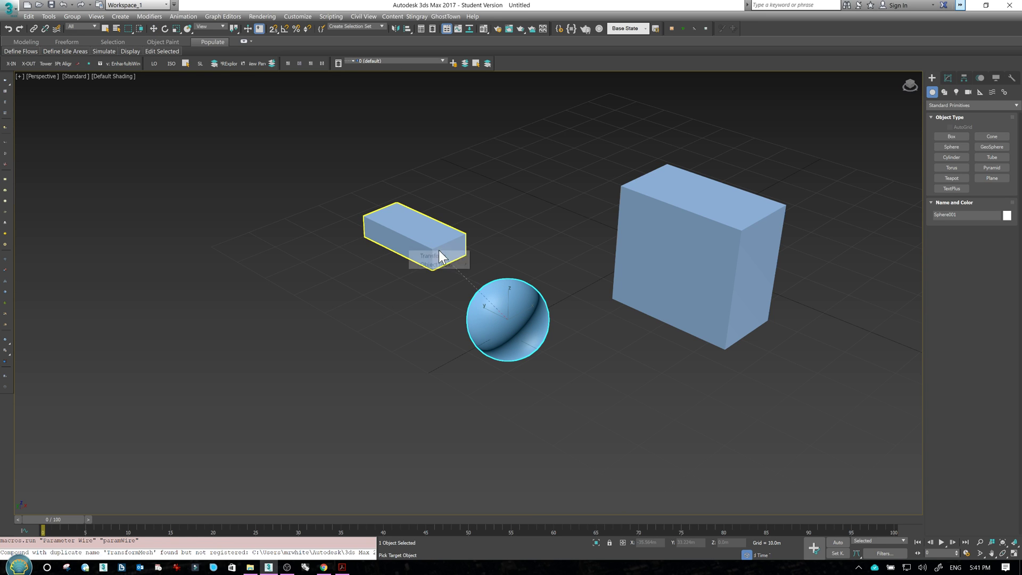
{"action": "mouse_move", "coordinate": [437, 262]}
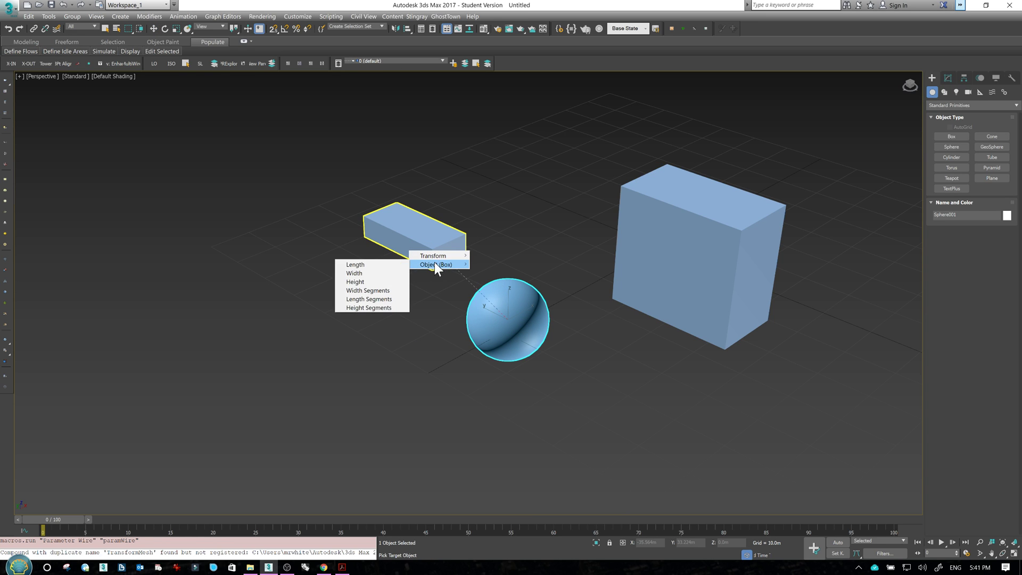
{"action": "left_click", "coordinate": [368, 281]}
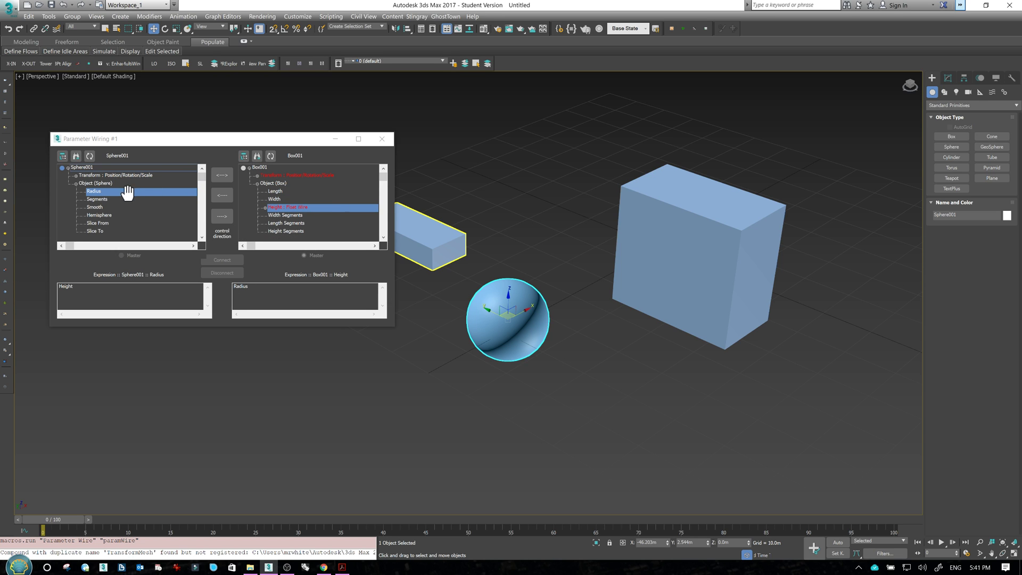
Connect the sphere's Radius one-way (---->) to Box001's Height, replacing the earlier two-way link.
{"action": "left_click", "coordinate": [222, 216]}
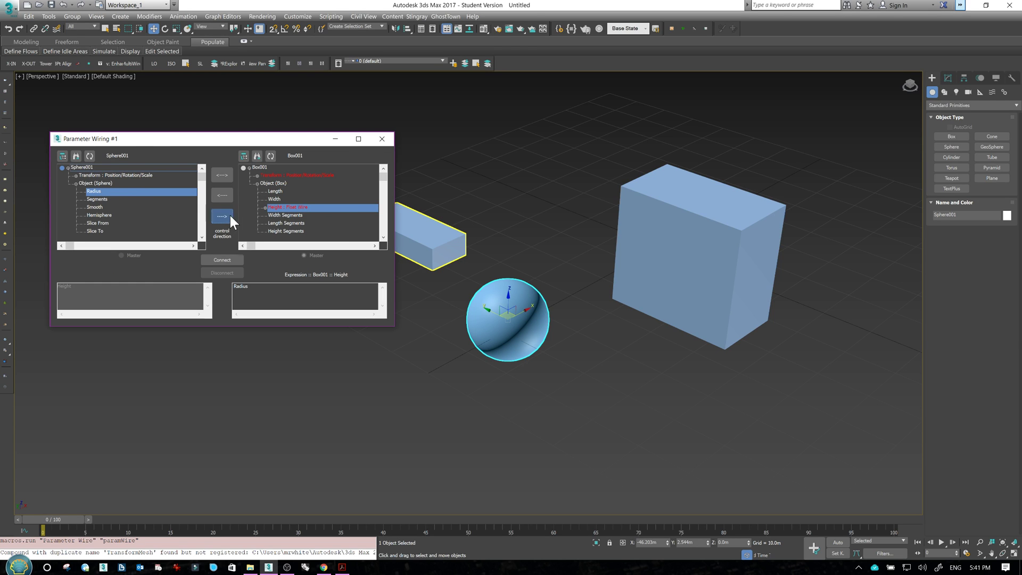
{"action": "left_click", "coordinate": [222, 259]}
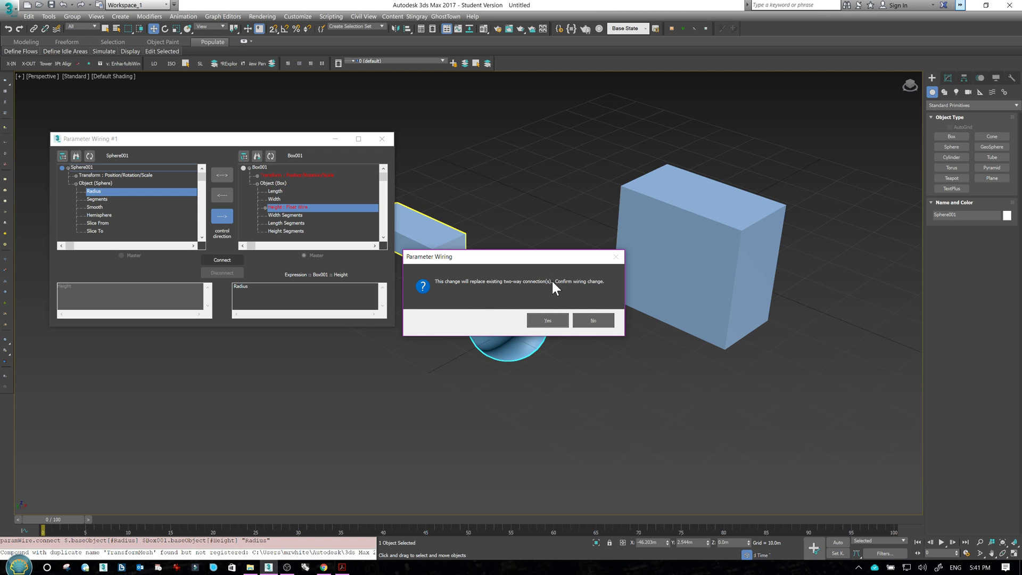
{"action": "left_click", "coordinate": [547, 319]}
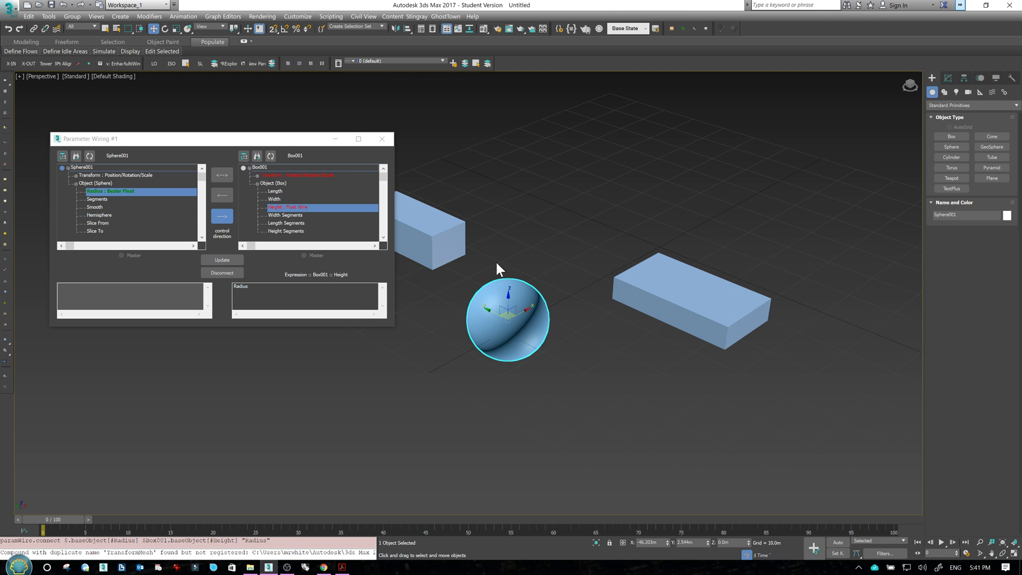
{"action": "left_click", "coordinate": [222, 260]}
{"action": "middle_click_drag", "start_coordinate": [547, 265], "coordinate": [609, 273]}
Increase Sphere001's Radius to 12.091 m, raising Box001's height.
{"action": "left_click", "coordinate": [948, 79]}
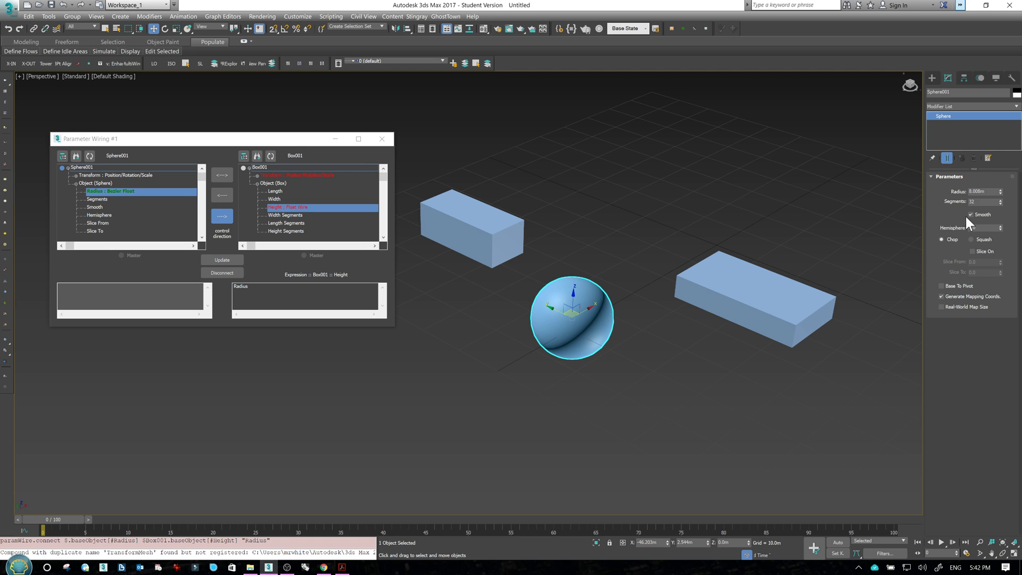
{"action": "mouse_move", "coordinate": [1001, 192]}
{"action": "left_mouse_down"}
{"action": "mouse_move", "coordinate": [998, 153]}
{"action": "mouse_move", "coordinate": [995, 180]}
{"action": "left_mouse_up"}
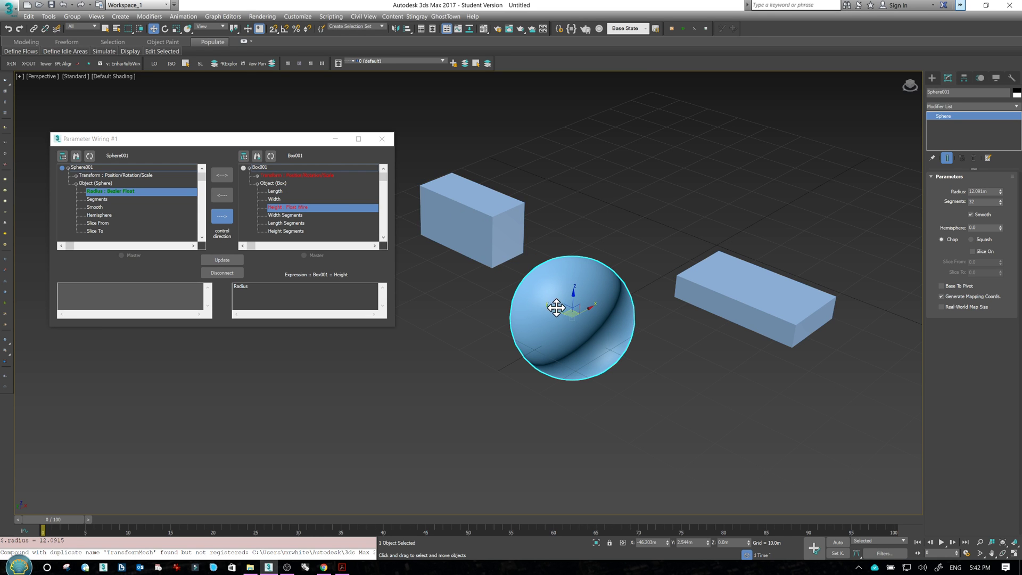
{"action": "left_click_drag", "start_coordinate": [557, 310], "coordinate": [535, 301]}
Move Sphere001 into place just below the small box.
{"action": "left_click", "coordinate": [493, 222]}
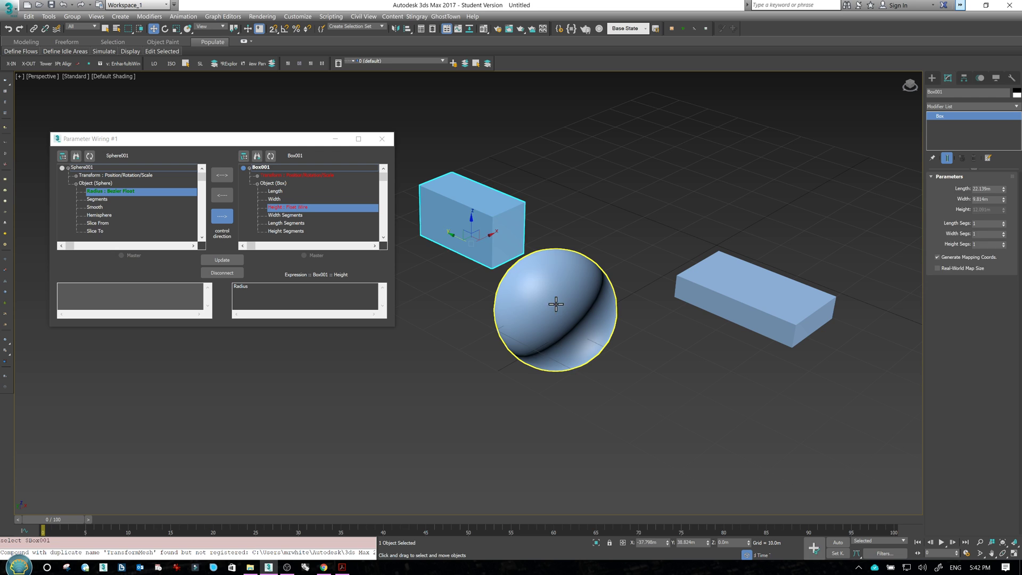
{"action": "left_click", "coordinate": [553, 303]}
{"action": "left_click", "coordinate": [490, 227]}
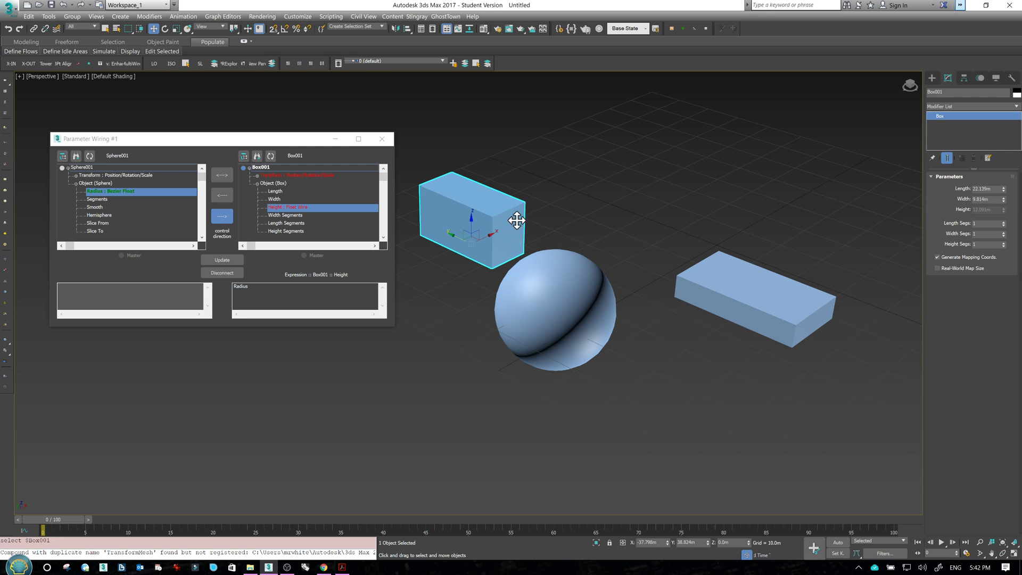
{"action": "left_click", "coordinate": [554, 293]}
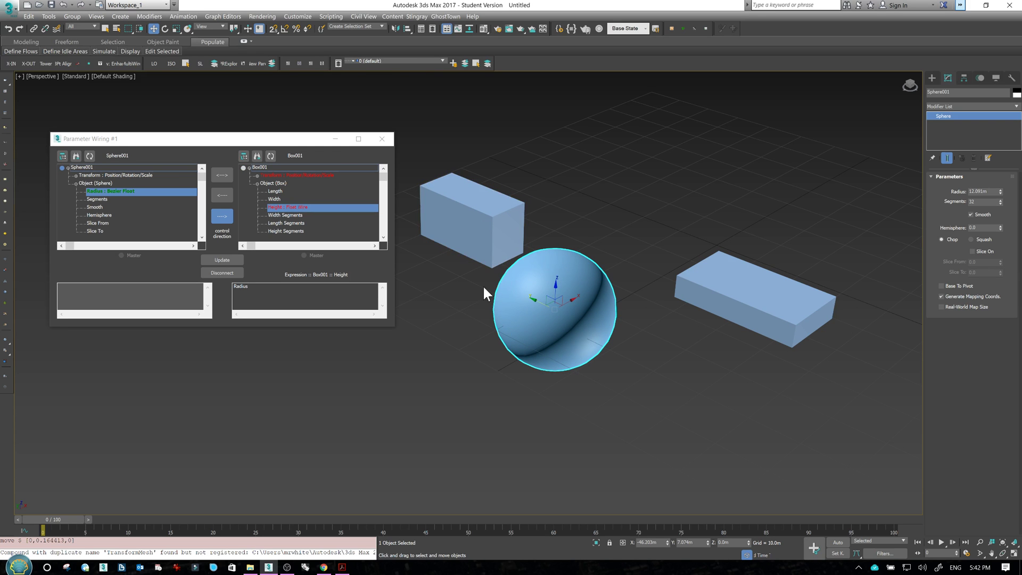
{"action": "left_click", "coordinate": [508, 232]}
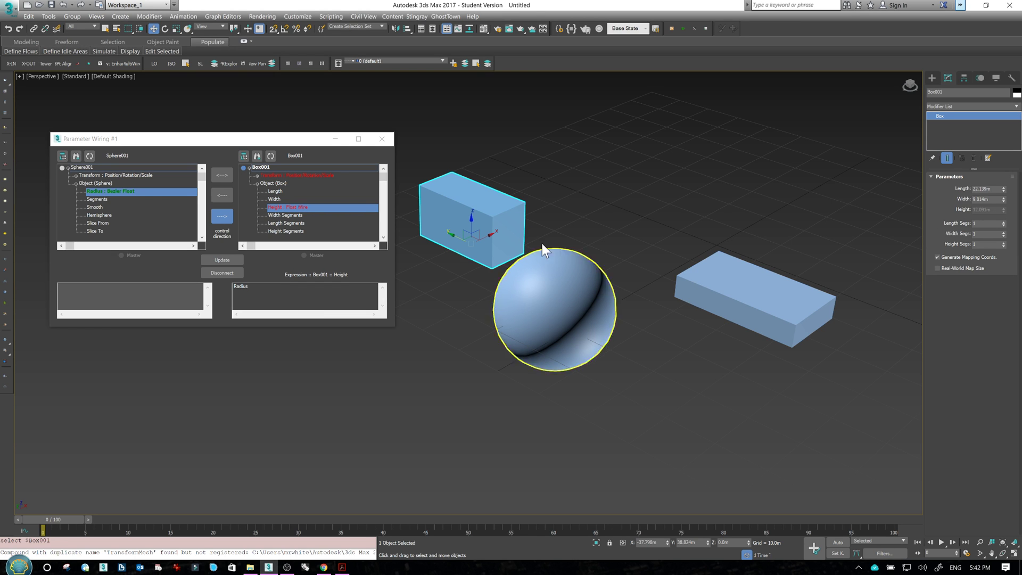
{"action": "left_click", "coordinate": [551, 292]}
{"action": "left_click_drag", "start_coordinate": [552, 299], "coordinate": [495, 322]}
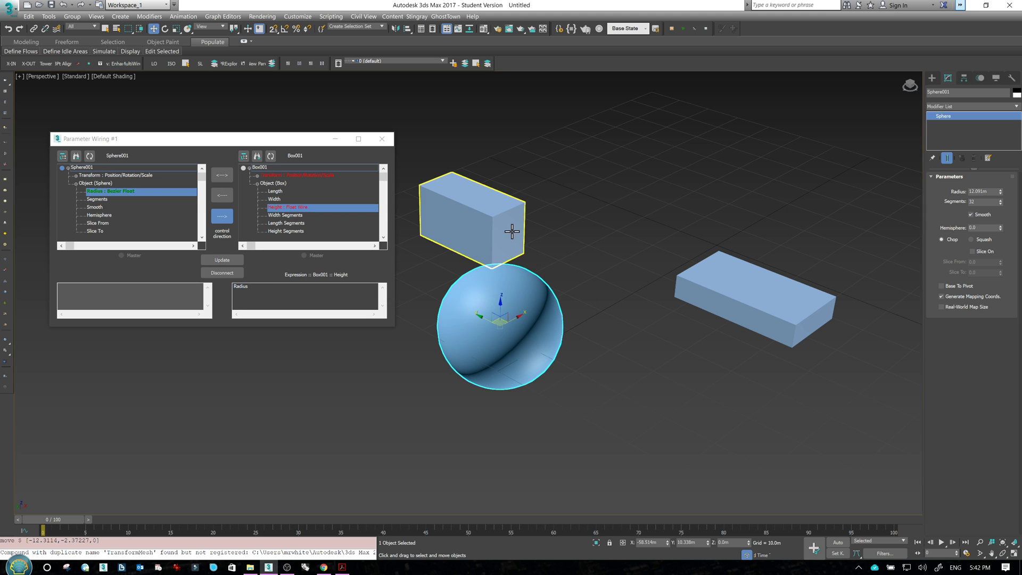
{"action": "left_click", "coordinate": [513, 231]}
{"action": "left_click", "coordinate": [520, 297]}
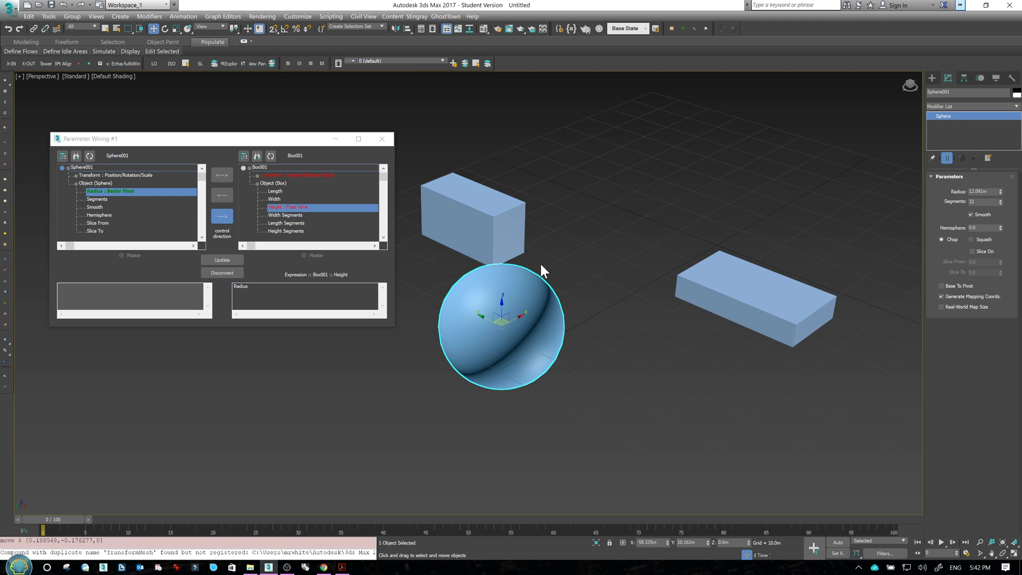
Pair Sphere001's Radius with Box002's Height in a new Parameter Wiring #2 dialog.
{"action": "right_click", "coordinate": [510, 311]}
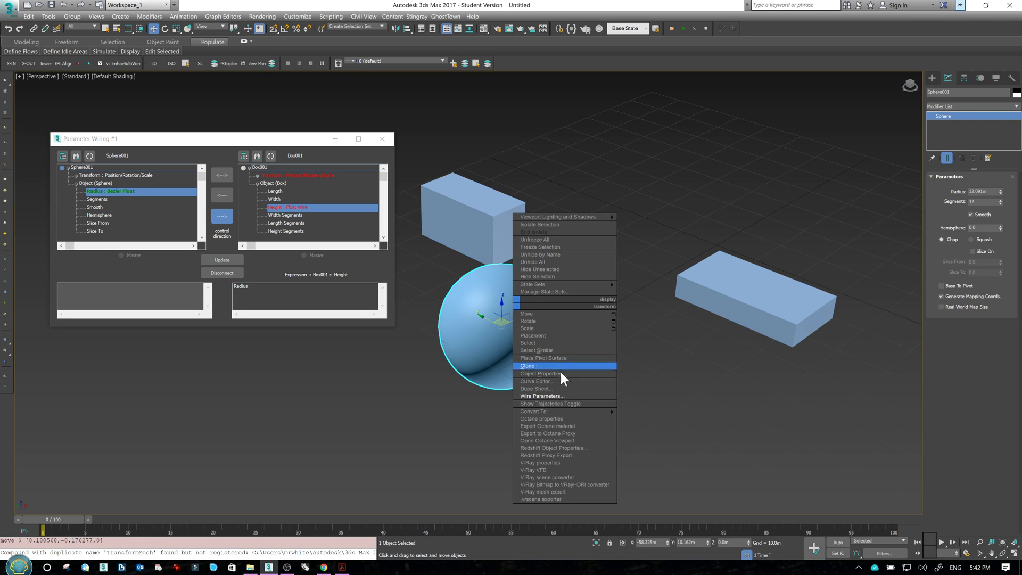
{"action": "left_click", "coordinate": [557, 395]}
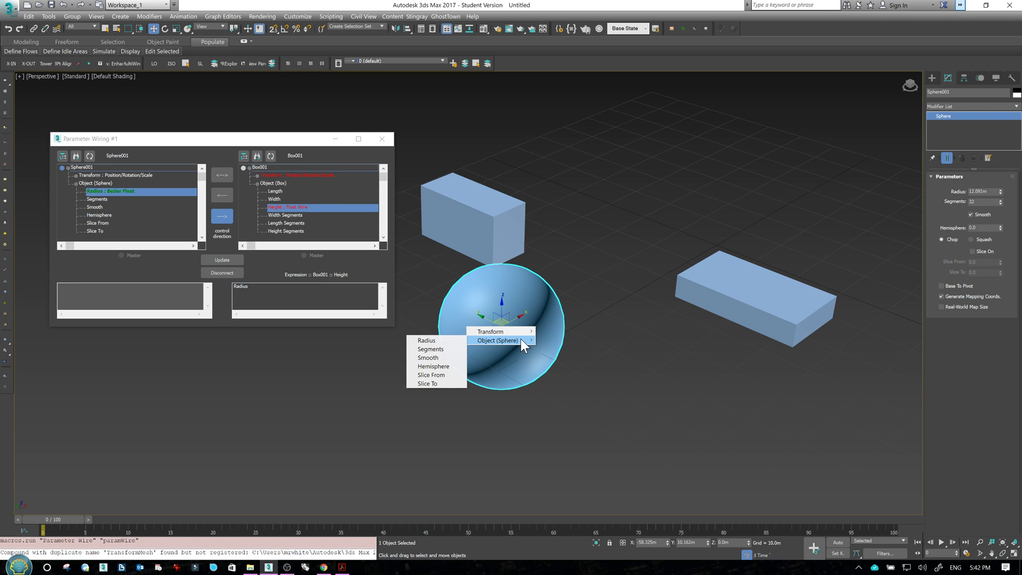
{"action": "mouse_move", "coordinate": [508, 340]}
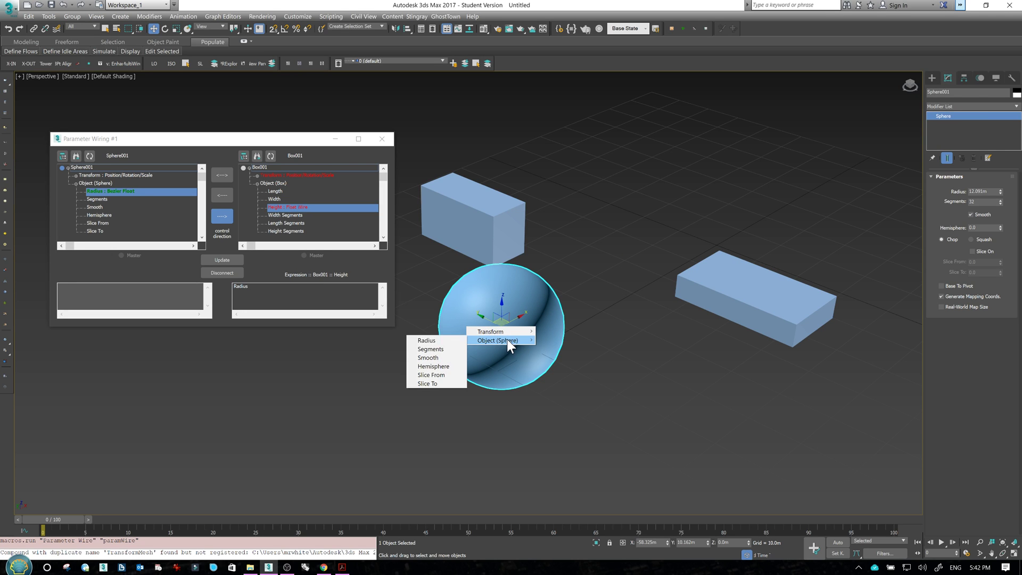
{"action": "left_click", "coordinate": [448, 341]}
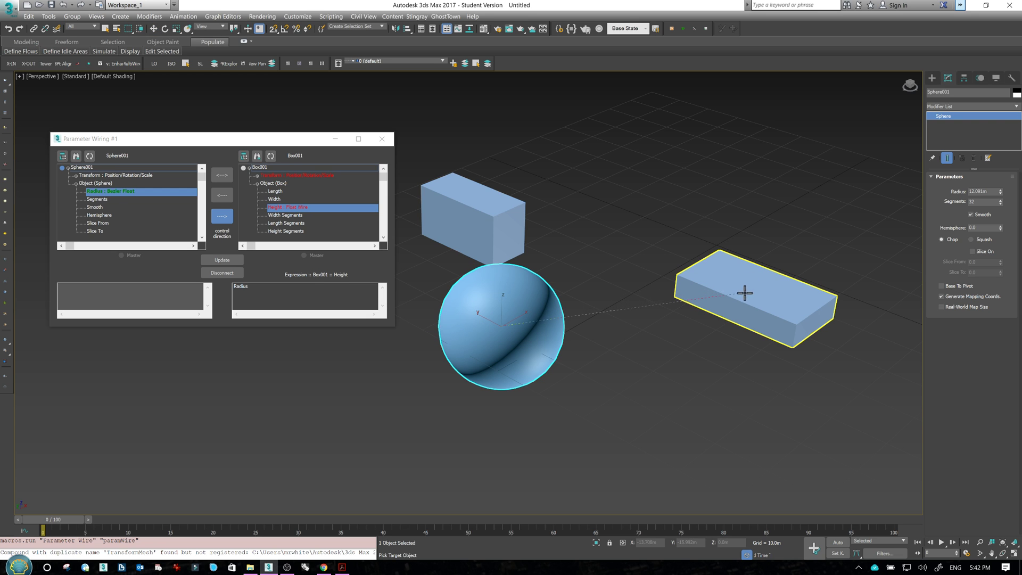
{"action": "mouse_move", "coordinate": [750, 307]}
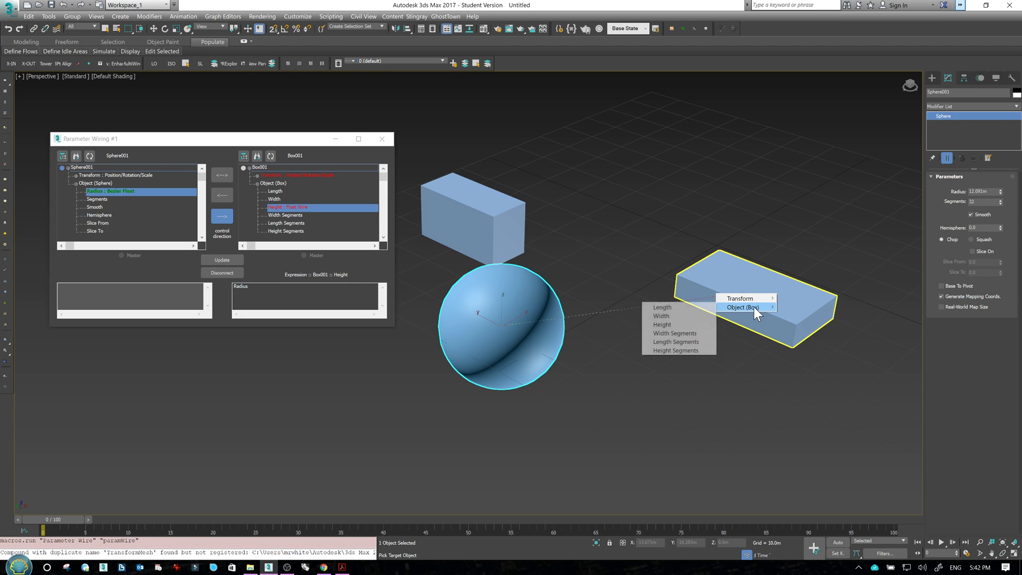
{"action": "left_click", "coordinate": [673, 325]}
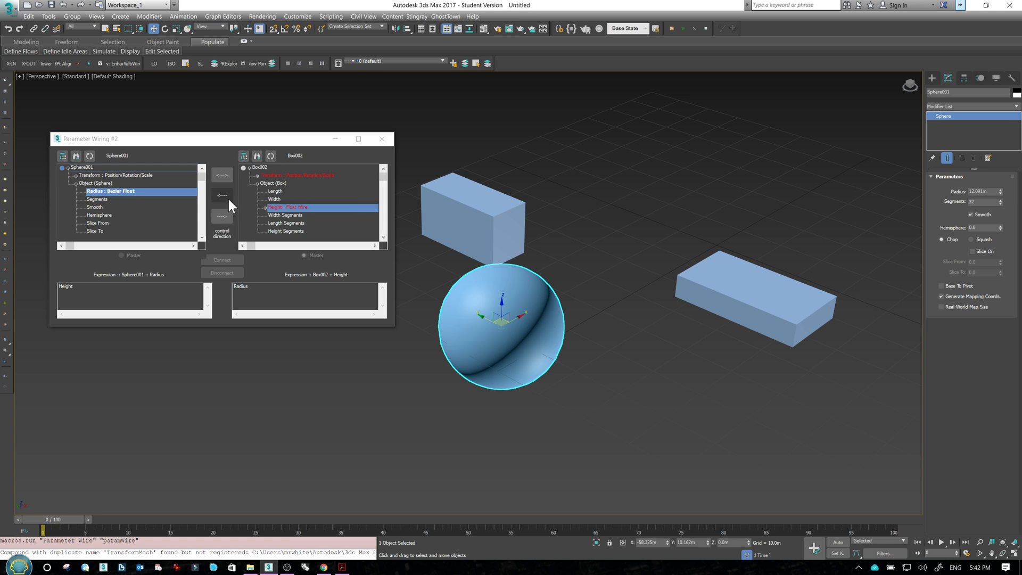
Connect the sphere's Radius to drive Box002's Height one way as Radius*3, replacing the two-way link.
{"action": "left_click", "coordinate": [223, 215]}
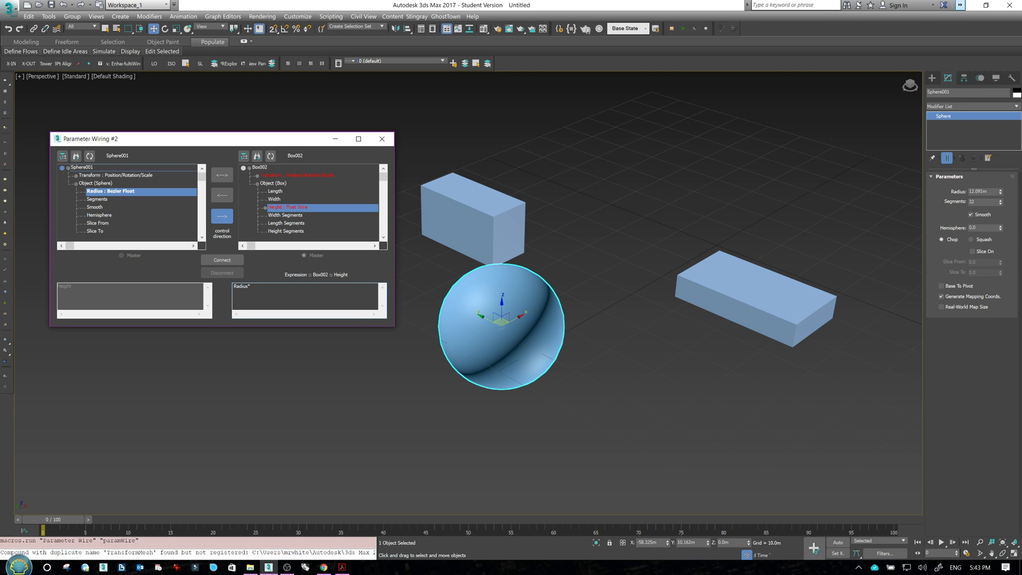
{"action": "left_click", "coordinate": [222, 260]}
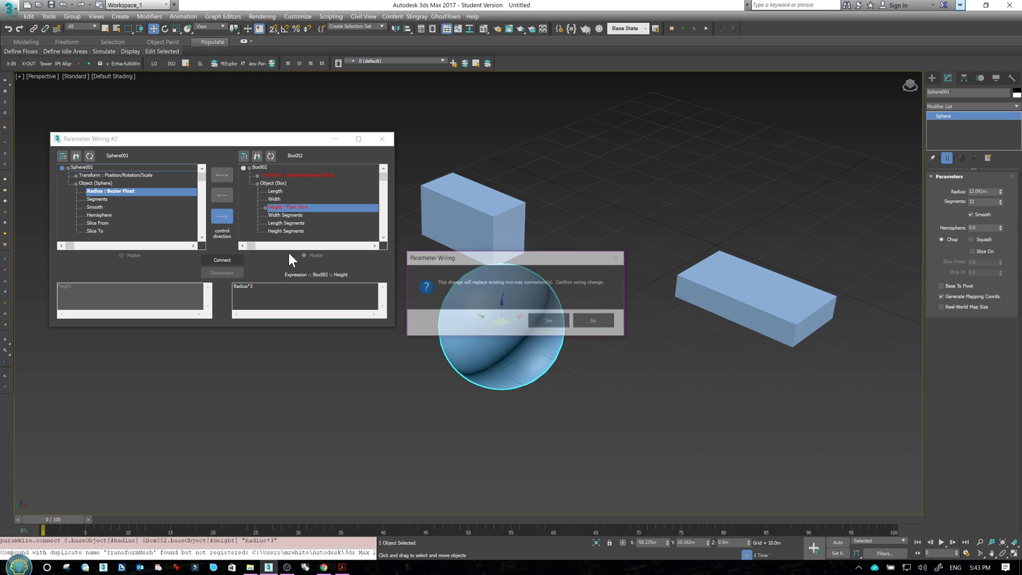
{"action": "left_click", "coordinate": [547, 320]}
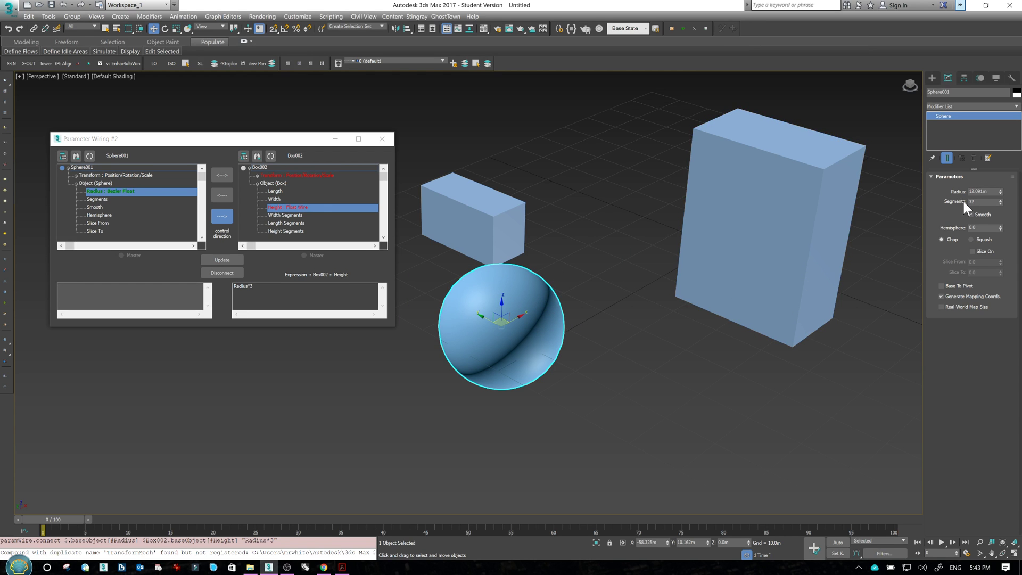
Change the sphere's Radius to 11.366m, move the sphere right, and lift Box001 clear of it.
{"action": "mouse_move", "coordinate": [1000, 192]}
{"action": "left_mouse_down"}
{"action": "mouse_move", "coordinate": [1001, 211]}
{"action": "mouse_move", "coordinate": [1001, 181]}
{"action": "left_mouse_up"}
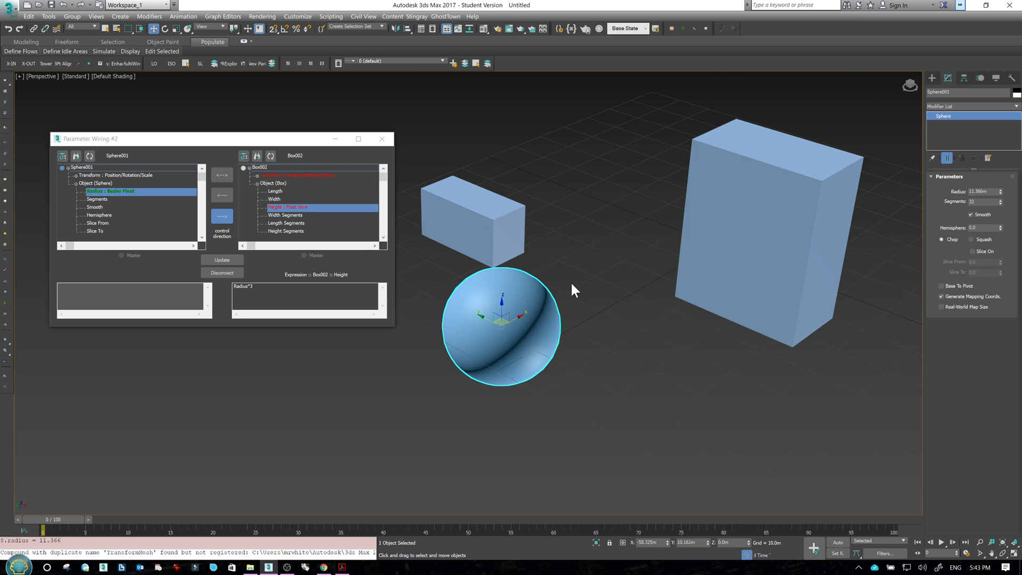
{"action": "left_click_drag", "start_coordinate": [499, 323], "coordinate": [563, 323]}
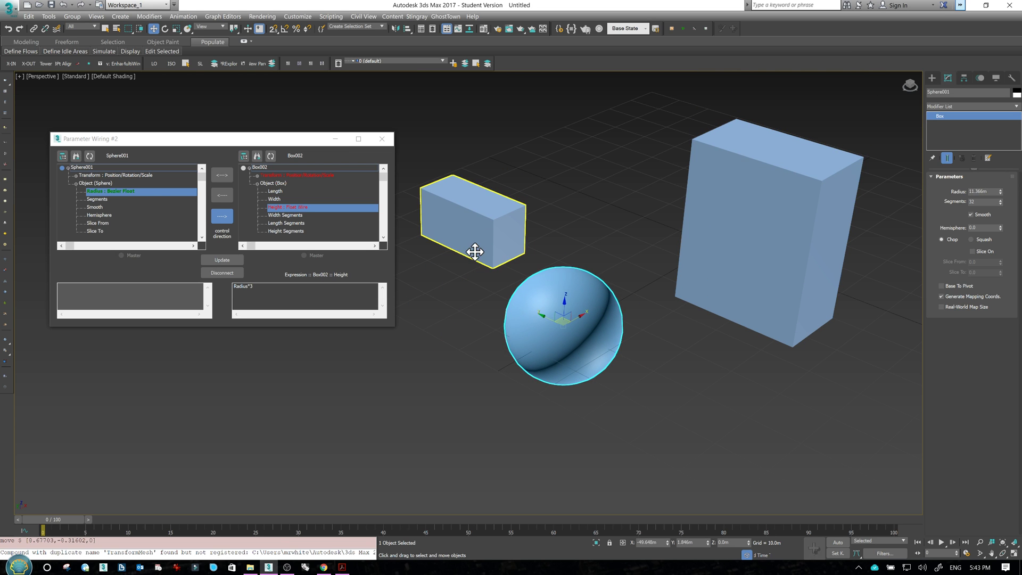
{"action": "left_click", "coordinate": [475, 241]}
{"action": "mouse_move", "coordinate": [476, 241]}
{"action": "left_mouse_down"}
{"action": "mouse_move", "coordinate": [461, 242]}
{"action": "mouse_move", "coordinate": [541, 228]}
{"action": "mouse_move", "coordinate": [470, 224]}
{"action": "mouse_move", "coordinate": [482, 255]}
{"action": "mouse_move", "coordinate": [695, 283]}
{"action": "mouse_move", "coordinate": [835, 354]}
{"action": "mouse_move", "coordinate": [506, 278]}
{"action": "mouse_move", "coordinate": [475, 240]}
{"action": "mouse_move", "coordinate": [454, 250]}
{"action": "mouse_move", "coordinate": [487, 249]}
{"action": "left_mouse_up"}
{"action": "left_click", "coordinate": [584, 306]}
{"action": "left_click", "coordinate": [485, 250]}
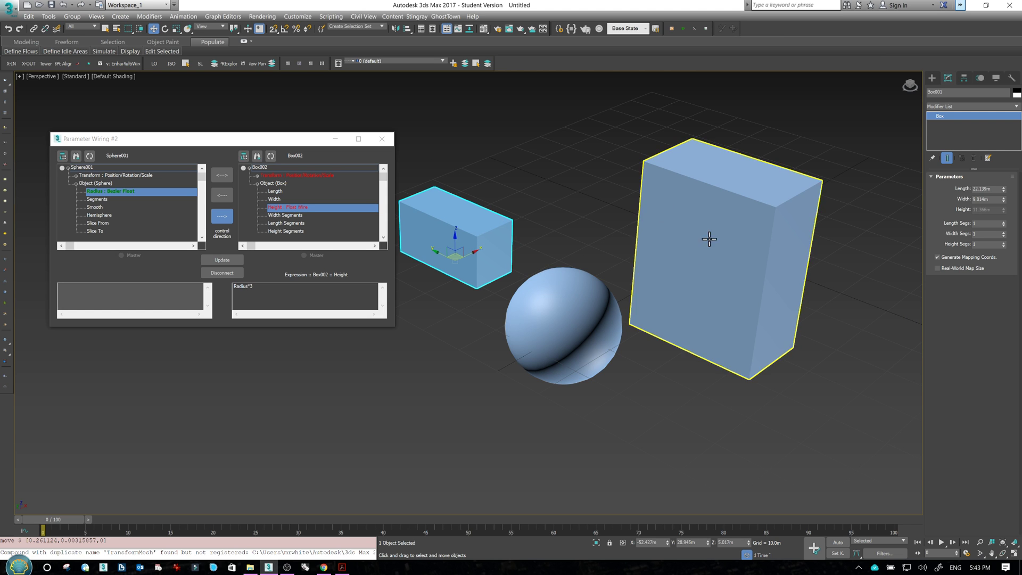
{"action": "scroll", "coordinate": [489, 276], "scroll_direction": "down", "scroll_amount": 3}
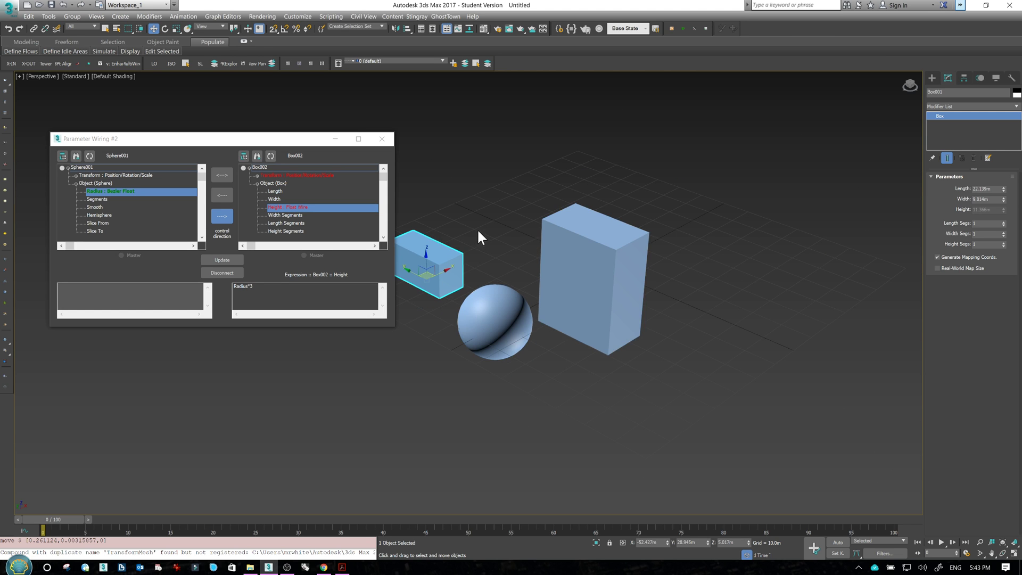
Close both Parameter Wiring windows and move Box002 right to about X -12.351m.
{"action": "left_click", "coordinate": [384, 141]}
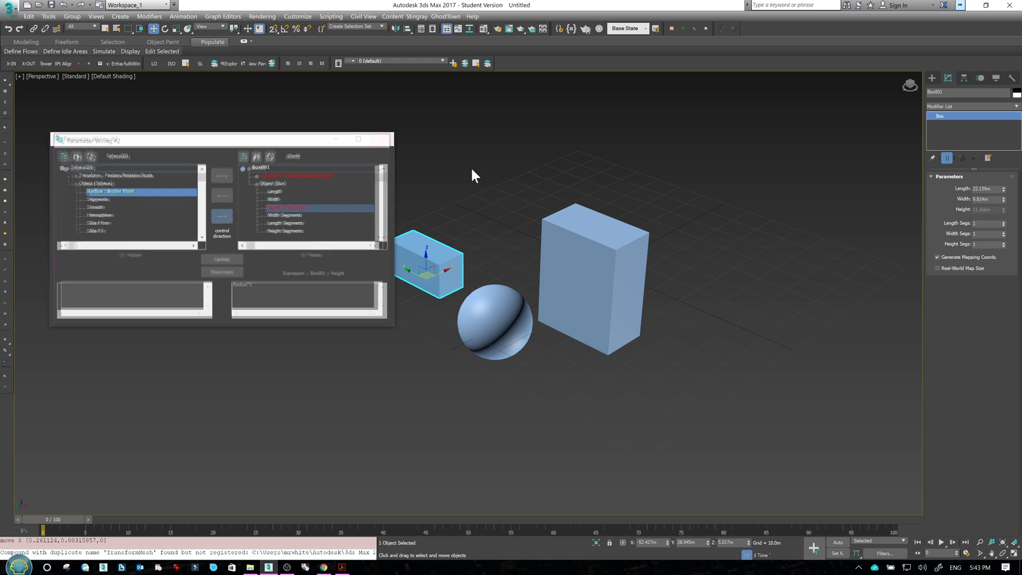
{"action": "left_click", "coordinate": [382, 139]}
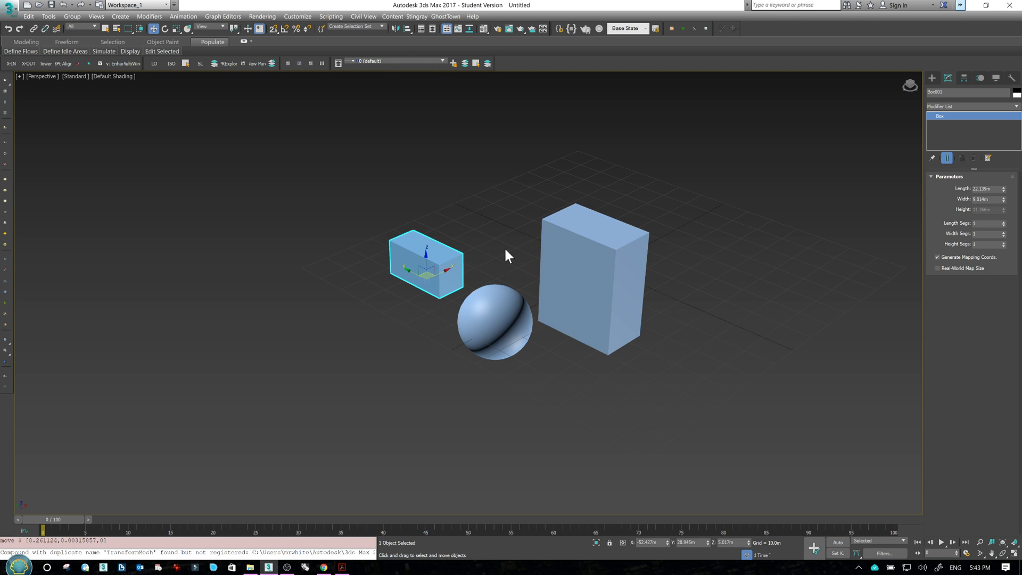
{"action": "left_click", "coordinate": [570, 262]}
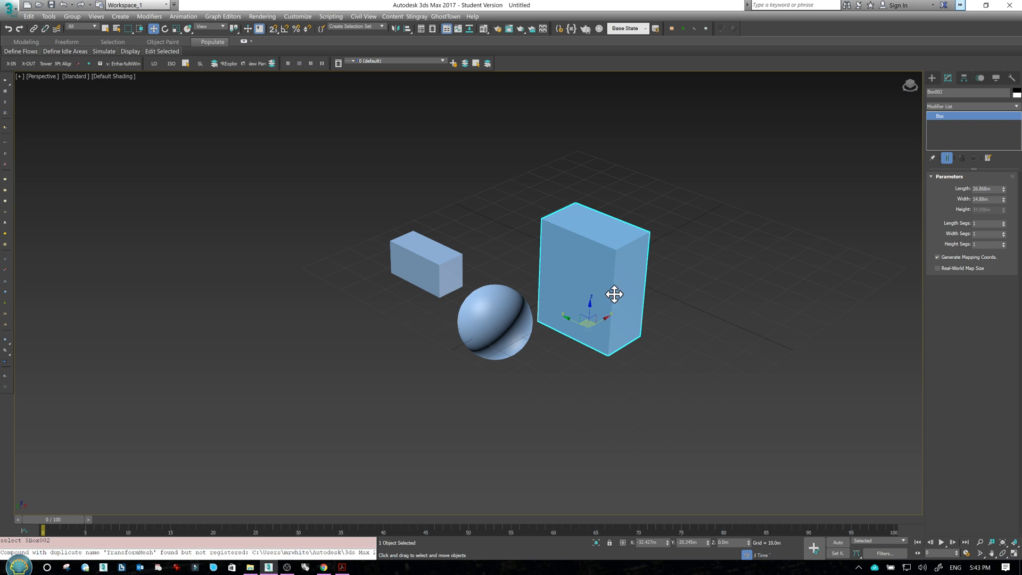
{"action": "scroll", "coordinate": [591, 308], "scroll_direction": "up", "scroll_amount": 5}
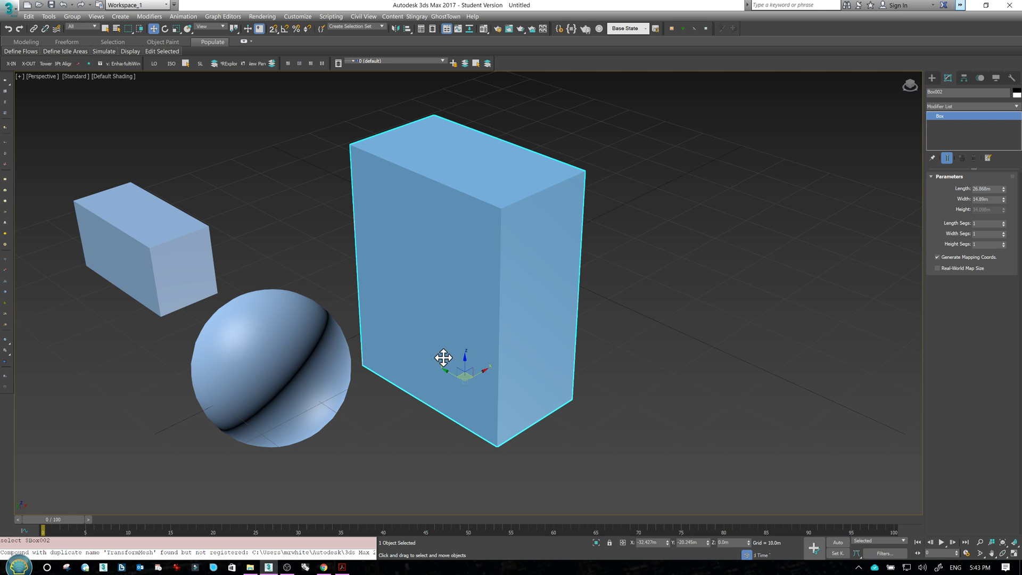
{"action": "left_click_drag", "start_coordinate": [429, 329], "coordinate": [527, 310]}
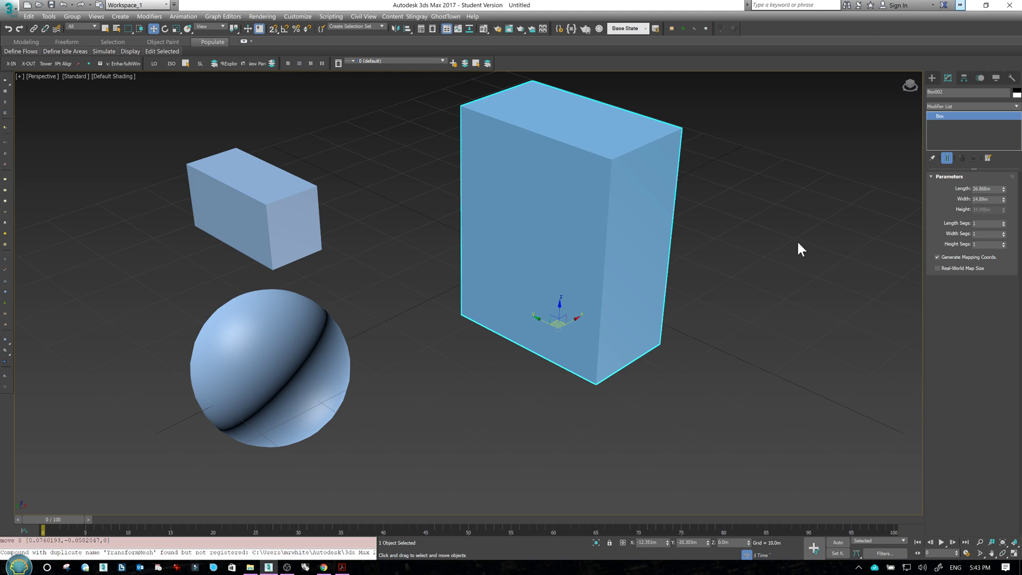
Create a temporary test box, Box003, beside the scene and then delete it.
{"action": "middle_click_drag", "start_coordinate": [671, 238], "coordinate": [708, 242]}
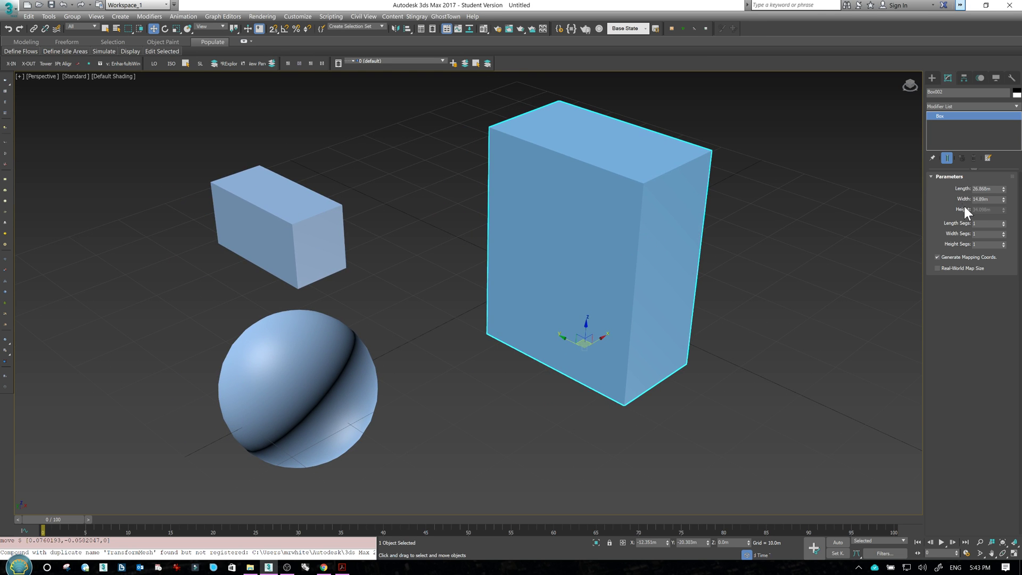
{"action": "scroll", "coordinate": [650, 221], "scroll_direction": "down", "scroll_amount": 3}
{"action": "left_click", "coordinate": [932, 78]}
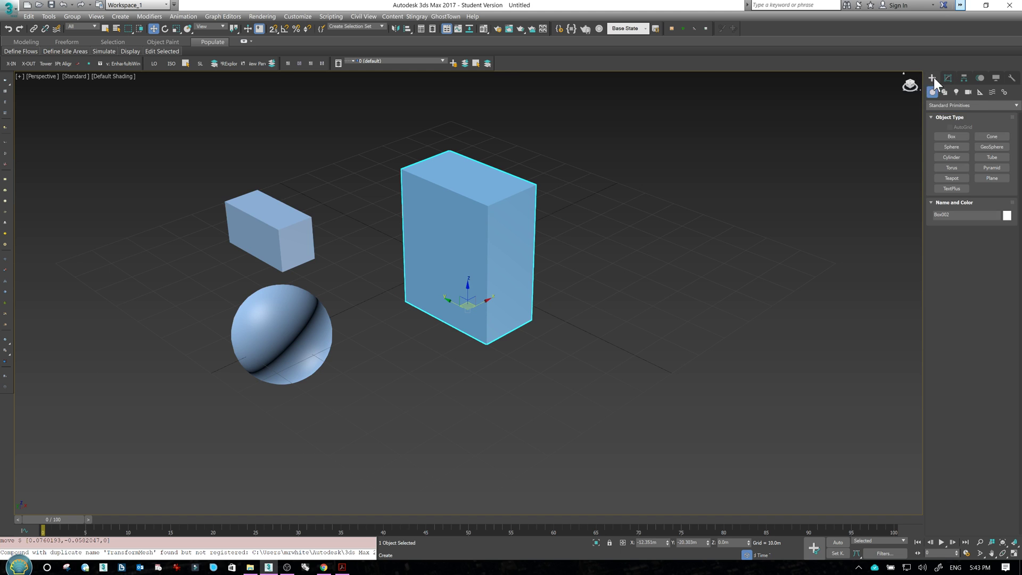
{"action": "left_click", "coordinate": [952, 136]}
{"action": "left_click_drag", "start_coordinate": [678, 308], "coordinate": [655, 406]}
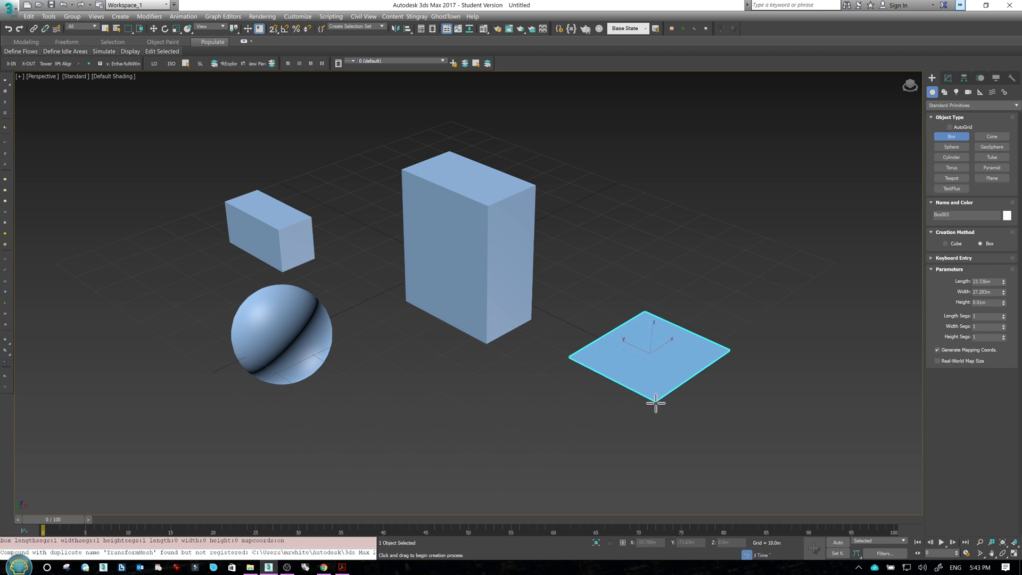
{"action": "left_click", "coordinate": [660, 217]}
{"action": "middle_click_drag", "start_coordinate": [661, 217], "coordinate": [475, 305]}
{"action": "scroll", "coordinate": [477, 303], "scroll_direction": "up", "scroll_amount": 3}
{"action": "scroll", "coordinate": [477, 303], "scroll_direction": "down", "scroll_amount": 2}
{"action": "scroll", "coordinate": [474, 304], "scroll_direction": "down", "scroll_amount": 3}
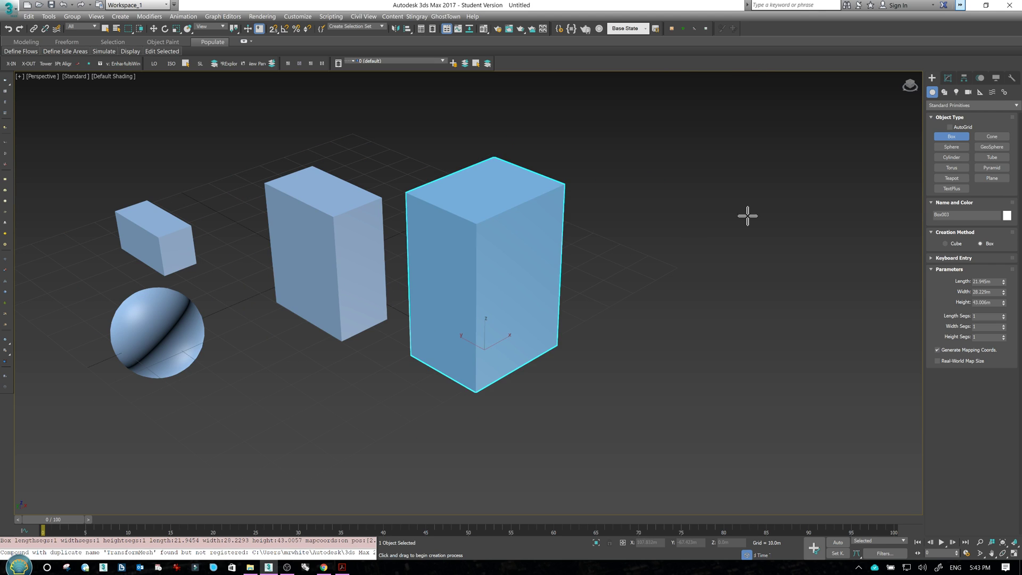
{"action": "key", "text": "Delete"}
Draw a closed five-point line shape, Line001, on the grid right of the boxes.
{"action": "left_click", "coordinate": [945, 92]}
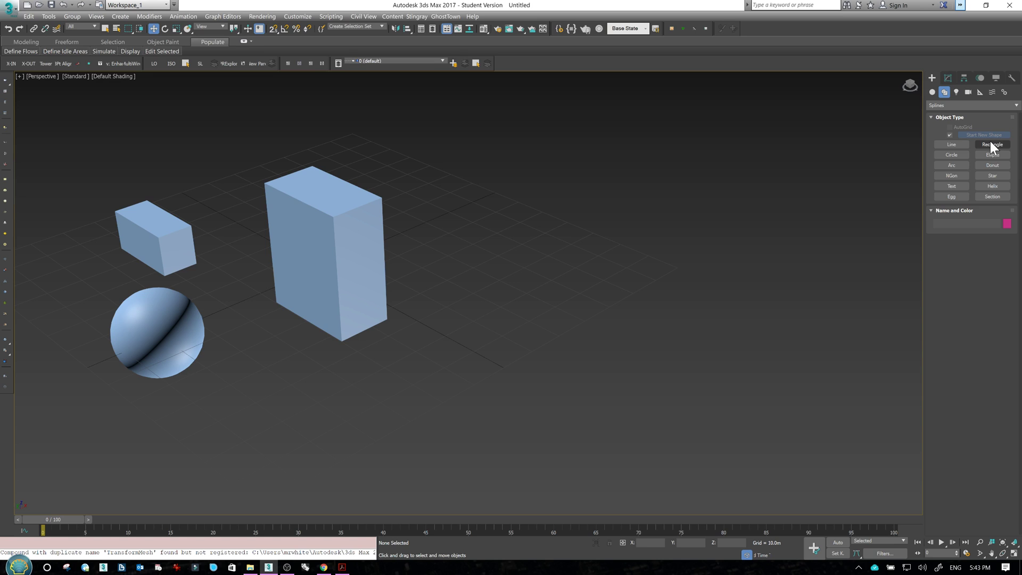
{"action": "left_click", "coordinate": [953, 145]}
{"action": "left_click", "coordinate": [612, 298]}
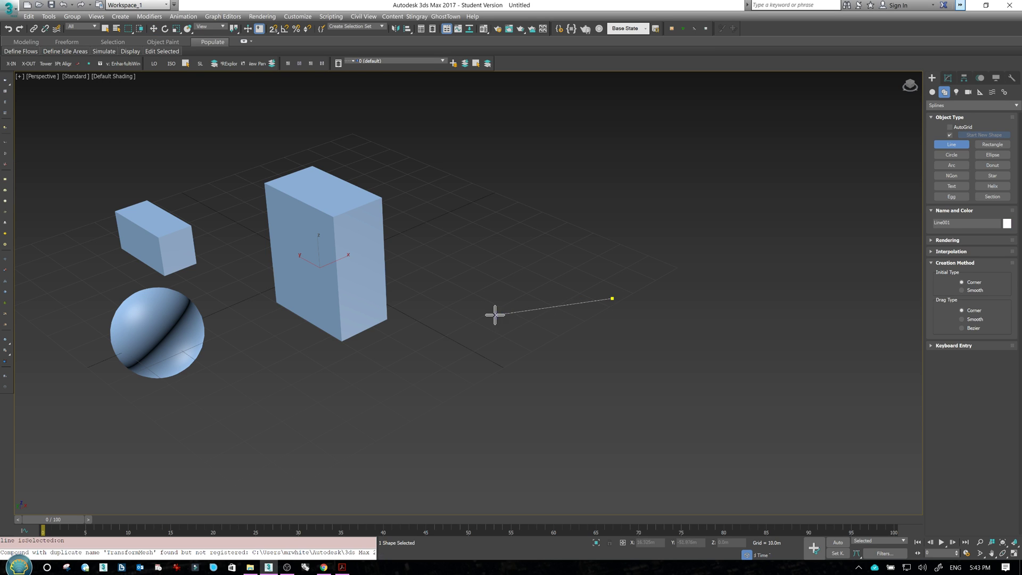
{"action": "left_click", "coordinate": [495, 315]}
{"action": "left_click", "coordinate": [534, 387]}
{"action": "left_click", "coordinate": [701, 384]}
{"action": "left_click", "coordinate": [598, 354]}
{"action": "left_click", "coordinate": [631, 315]}
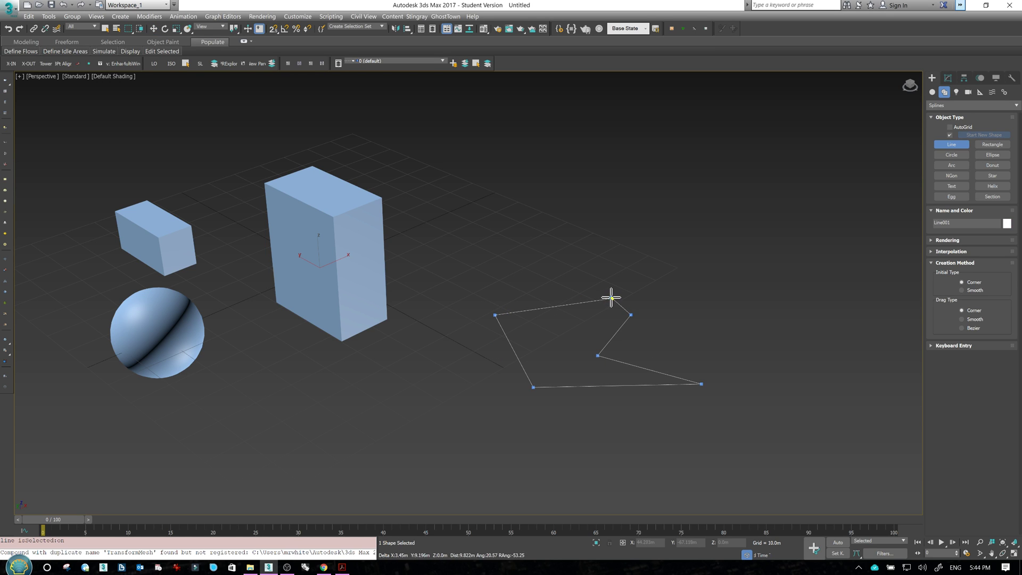
{"action": "left_click", "coordinate": [612, 298]}
{"action": "left_click", "coordinate": [493, 315]}
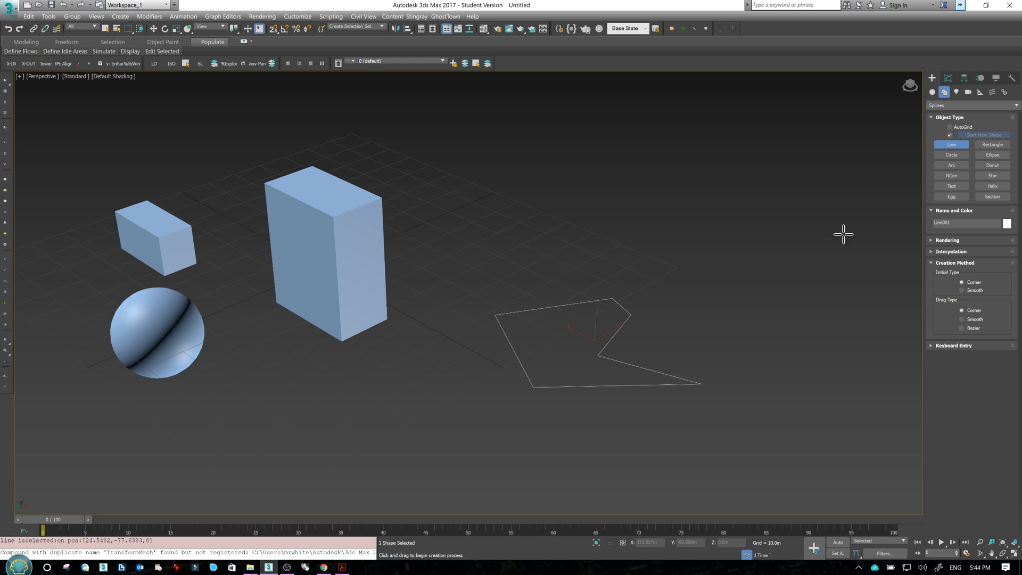
{"action": "left_click", "coordinate": [948, 78]}
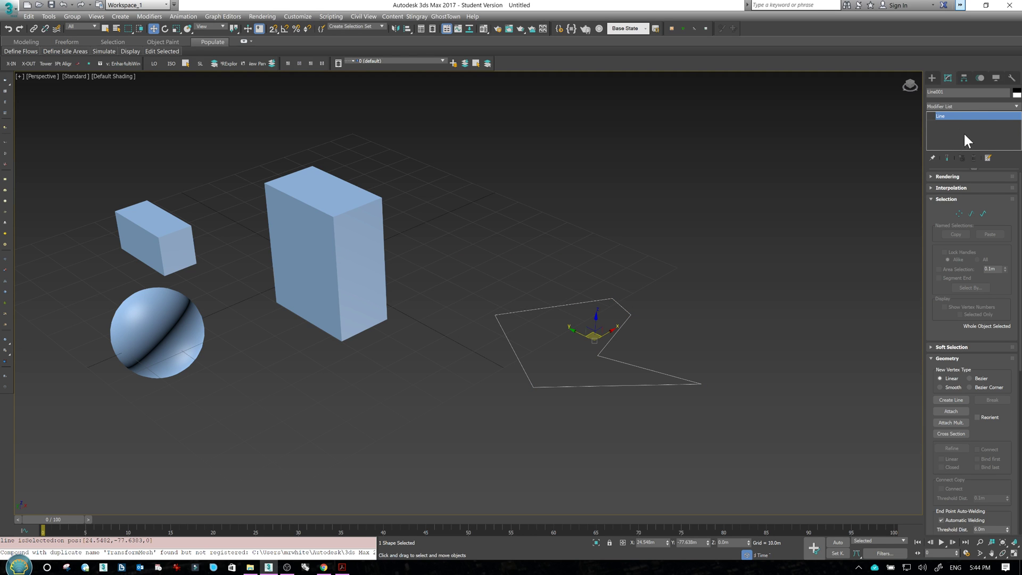
Add an Extrude modifier to Line001 and set its Amount to 30 m.
{"action": "left_click", "coordinate": [968, 107]}
{"action": "type", "text": "e"}
{"action": "left_click", "coordinate": [983, 116]}
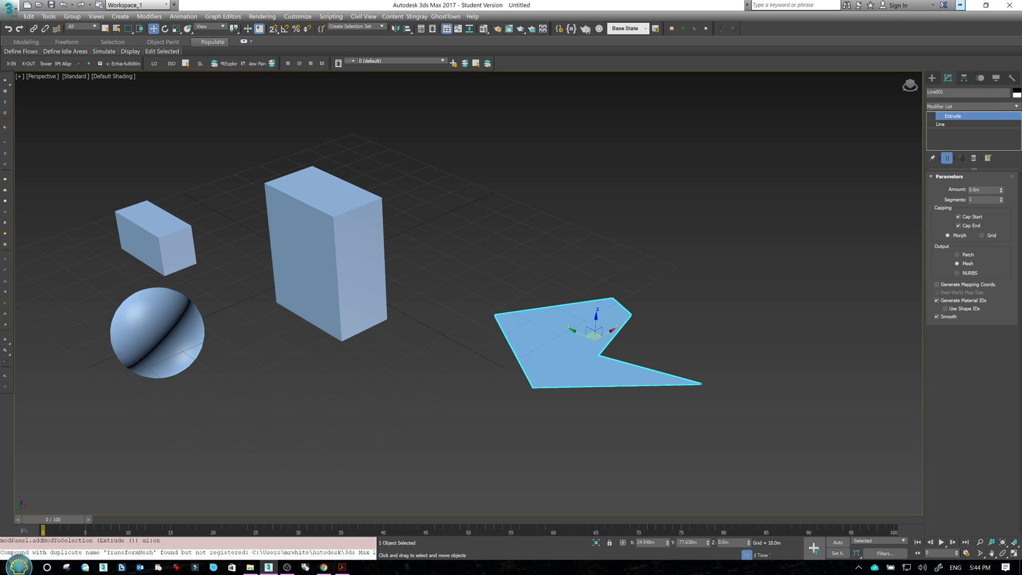
{"action": "mouse_move", "coordinate": [1001, 190]}
{"action": "left_mouse_down"}
{"action": "mouse_move", "coordinate": [1003, 157]}
{"action": "mouse_move", "coordinate": [1001, 182]}
{"action": "left_mouse_up"}
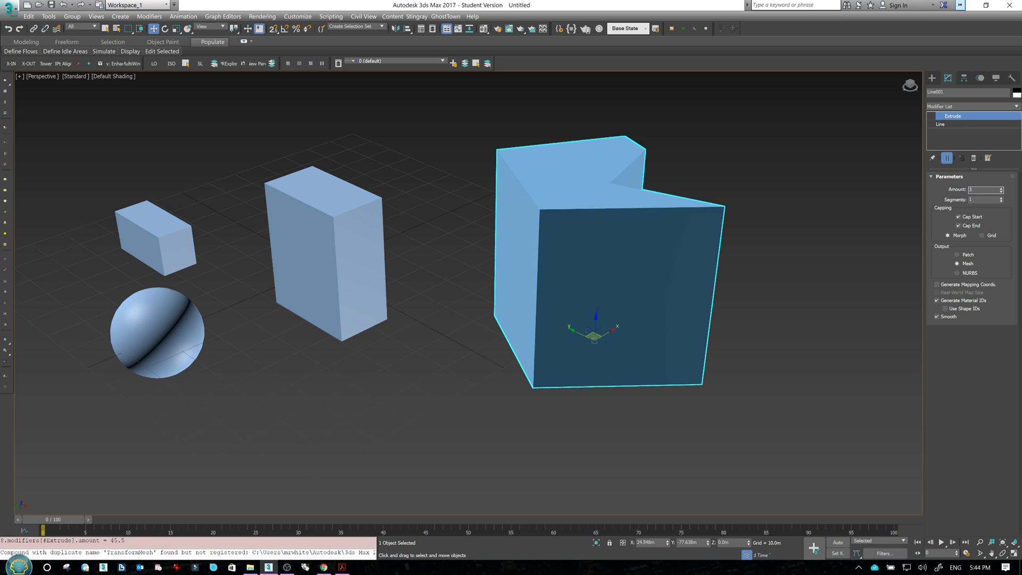
{"action": "type", "text": "0"}
{"action": "key", "text": "Return"}
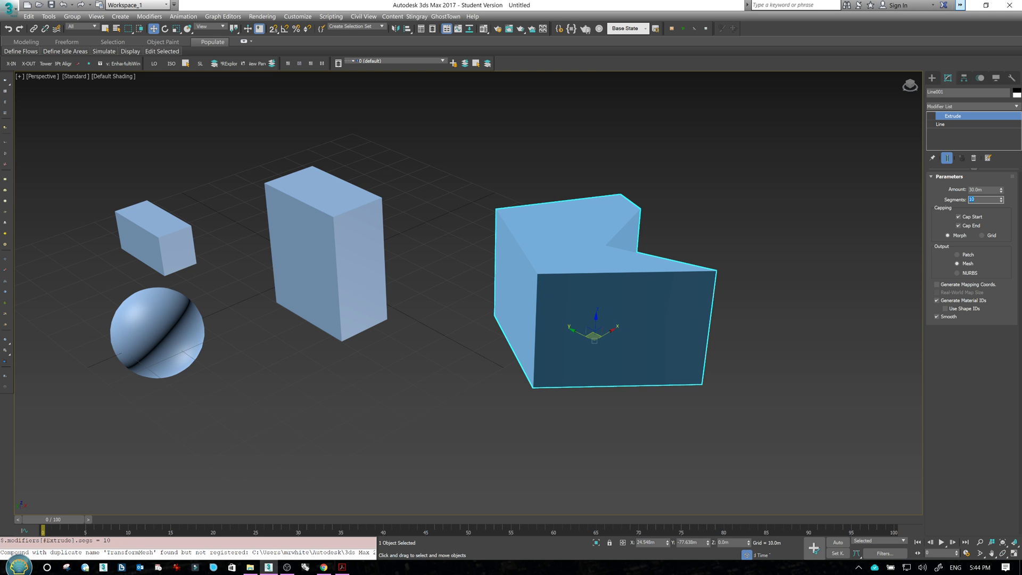
Turn on Edged Faces with F4 and raise the extrude Amount to 60 m.
{"action": "middle_click_drag", "start_coordinate": [621, 285], "coordinate": [564, 306]}
{"action": "key", "text": "F4"}
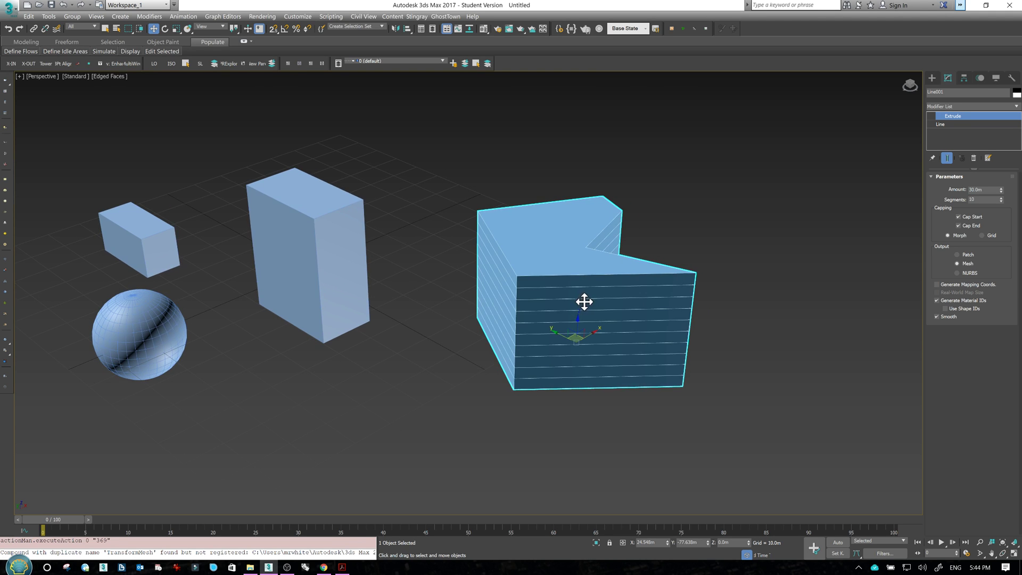
{"action": "scroll", "coordinate": [575, 331], "scroll_direction": "up", "scroll_amount": 5}
{"action": "scroll", "coordinate": [486, 343], "scroll_direction": "down", "scroll_amount": 3}
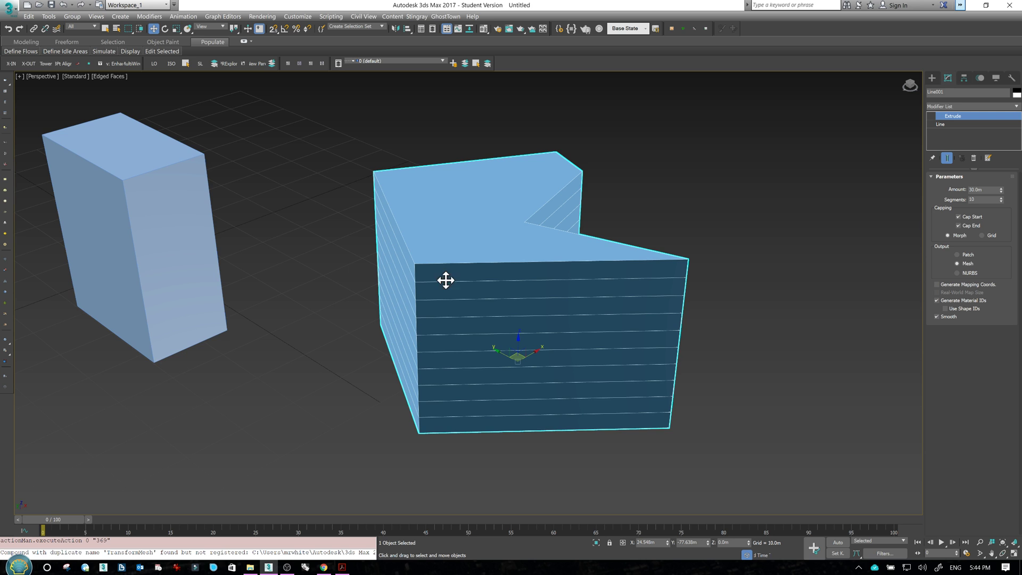
{"action": "middle_click_drag", "start_coordinate": [458, 328], "coordinate": [516, 267], "text": "alt"}
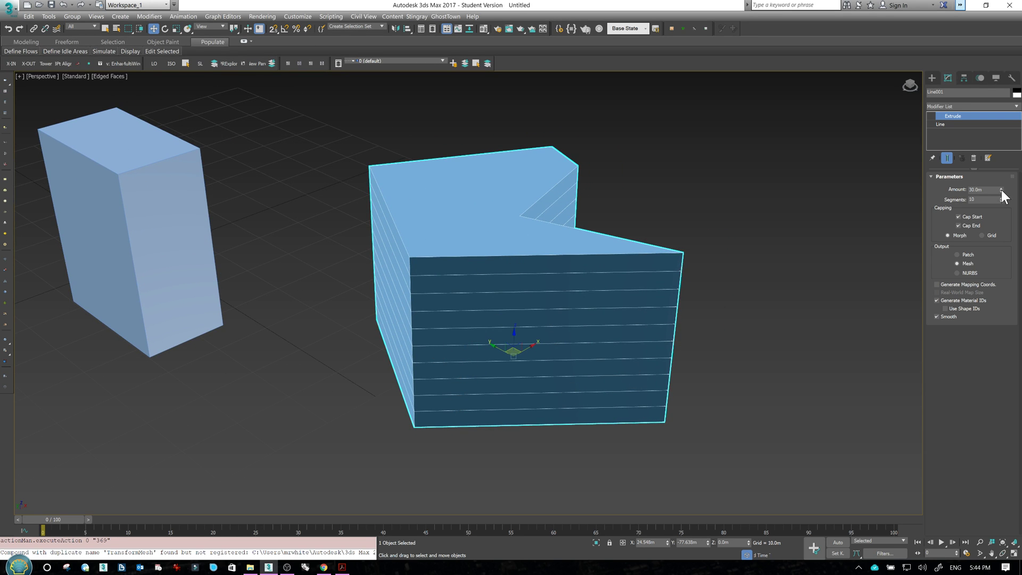
{"action": "mouse_move", "coordinate": [1001, 190]}
{"action": "left_mouse_down"}
{"action": "mouse_move", "coordinate": [1001, 167]}
{"action": "mouse_move", "coordinate": [1001, 187]}
{"action": "mouse_move", "coordinate": [1001, 176]}
{"action": "mouse_move", "coordinate": [993, 183]}
{"action": "left_mouse_up"}
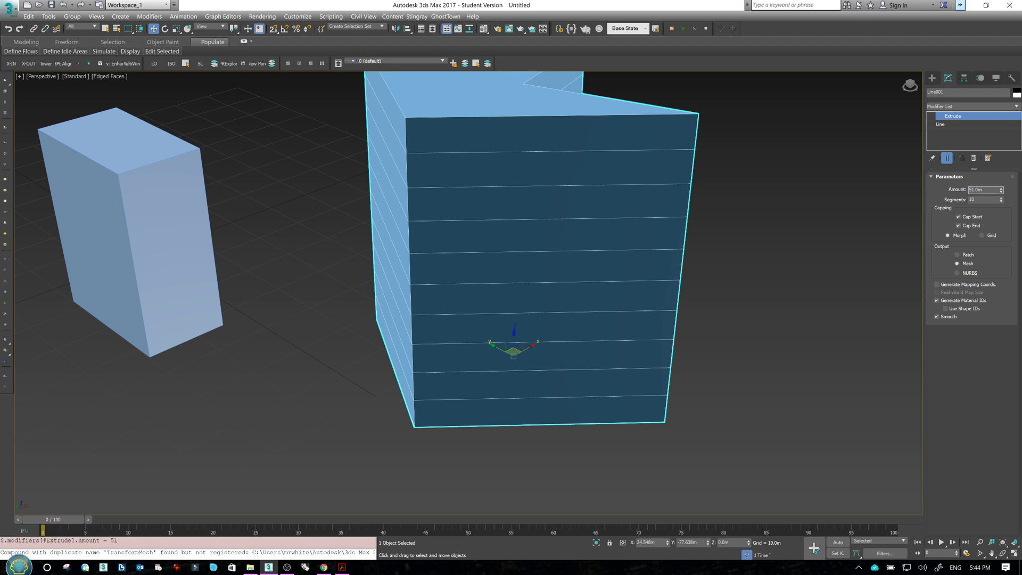
{"action": "type", "text": "60"}
{"action": "key", "text": "Return"}
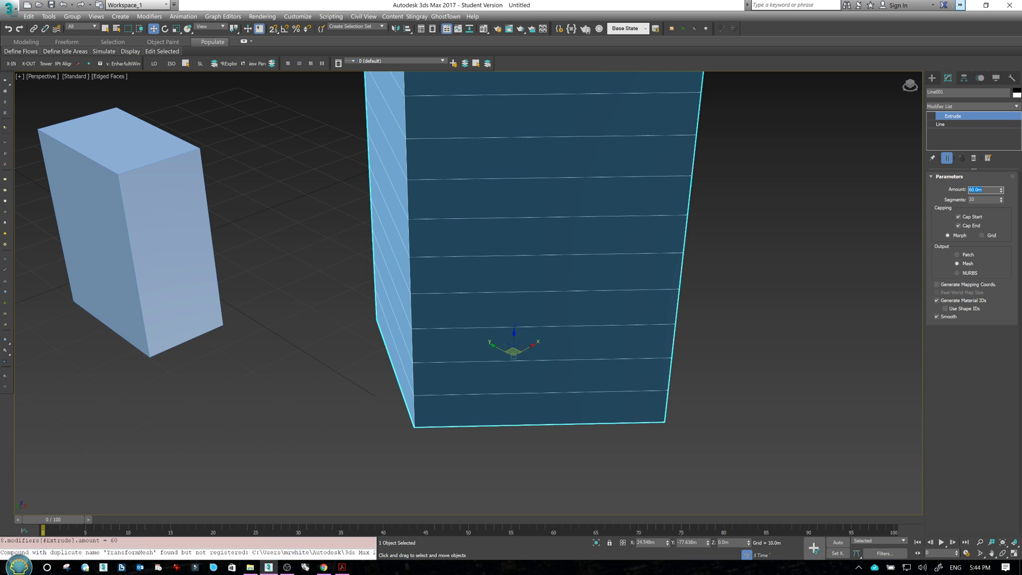
Give the extrusion 20 segments and lower its Amount to about 29 m.
{"action": "left_click", "coordinate": [977, 200]}
{"action": "type", "text": "20"}
{"action": "key", "text": "Return"}
{"action": "scroll", "coordinate": [579, 349], "scroll_direction": "down", "scroll_amount": 5}
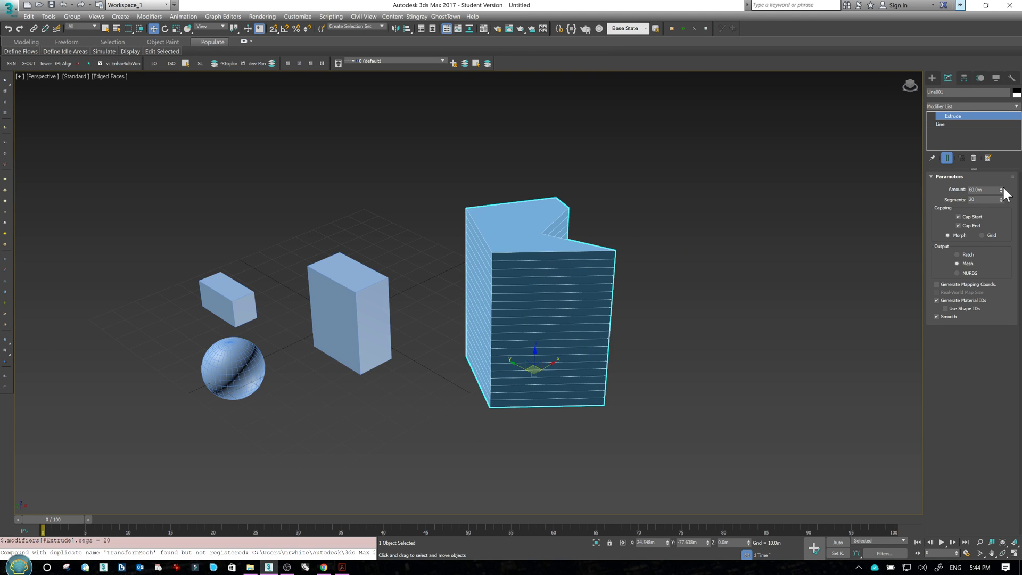
{"action": "left_click_drag", "start_coordinate": [1001, 190], "coordinate": [992, 211]}
{"action": "scroll", "coordinate": [565, 347], "scroll_direction": "up", "scroll_amount": 3}
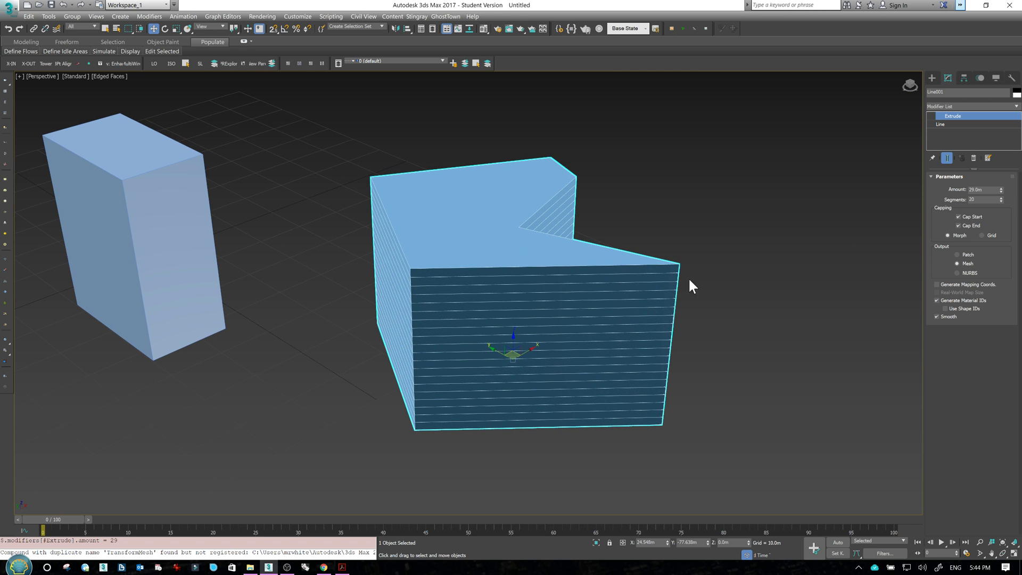
{"action": "middle_click_drag", "start_coordinate": [513, 326], "coordinate": [517, 325]}
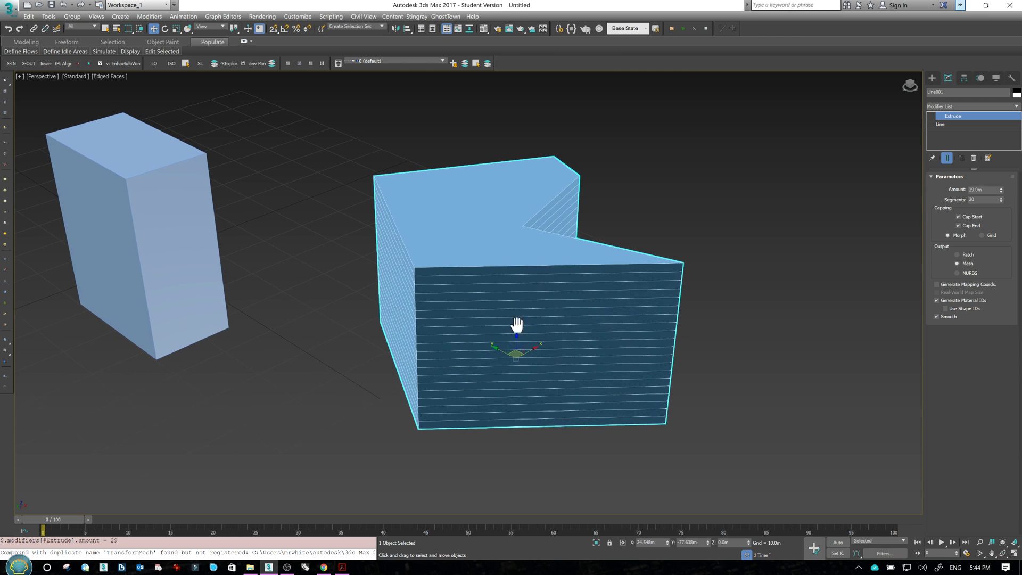
Pair Line001's Extrude Amount with its own Extrude Segments in a Parameter Wiring dialog.
{"action": "right_click", "coordinate": [519, 311]}
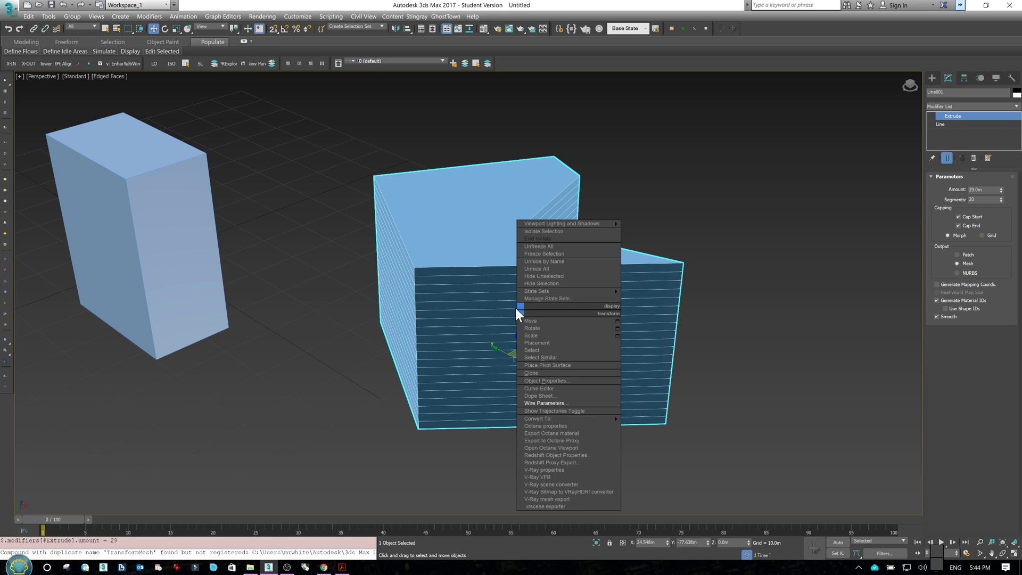
{"action": "left_click", "coordinate": [547, 403]}
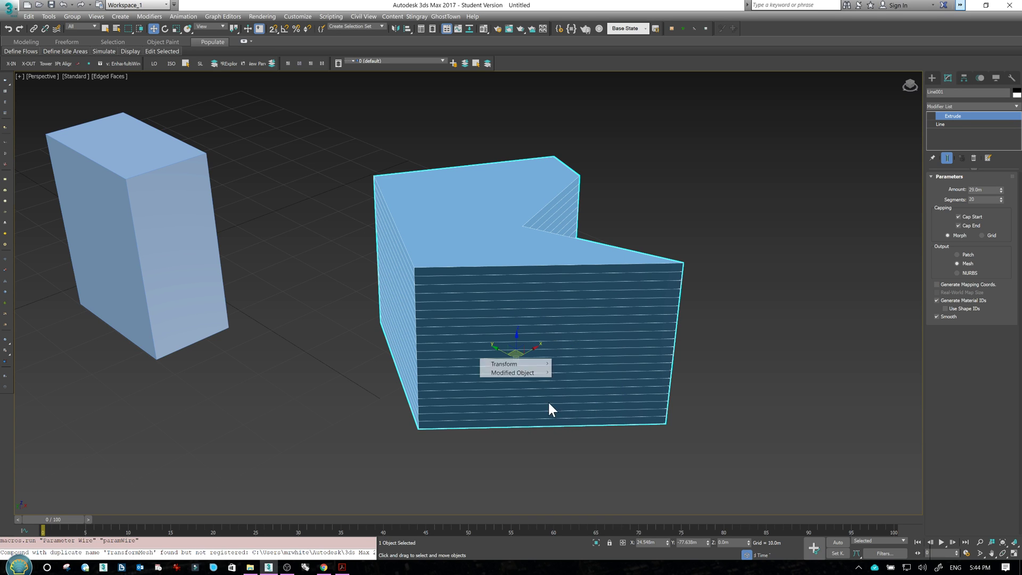
{"action": "mouse_move", "coordinate": [506, 373]}
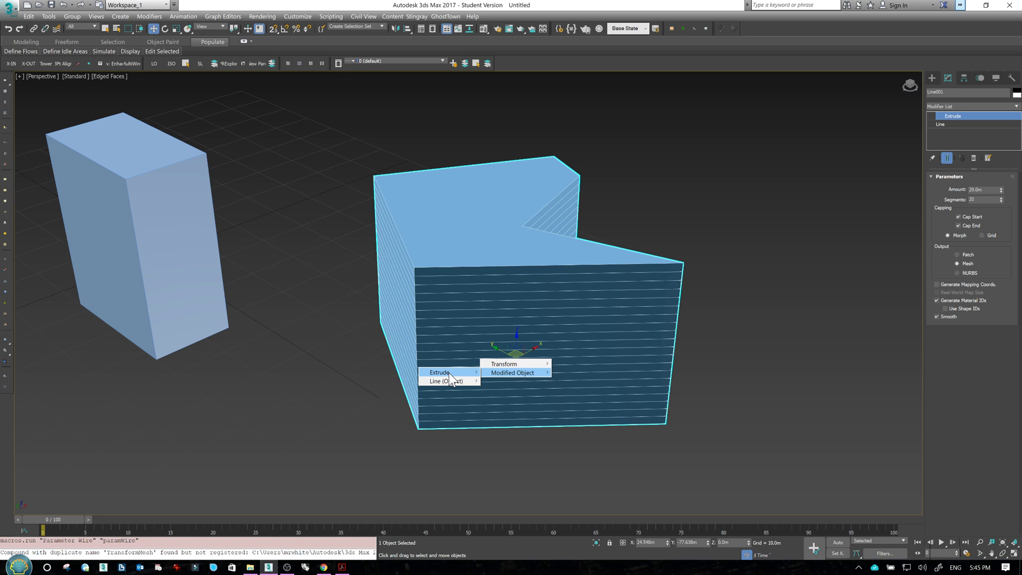
{"action": "mouse_move", "coordinate": [449, 372]}
{"action": "left_click", "coordinate": [395, 374]}
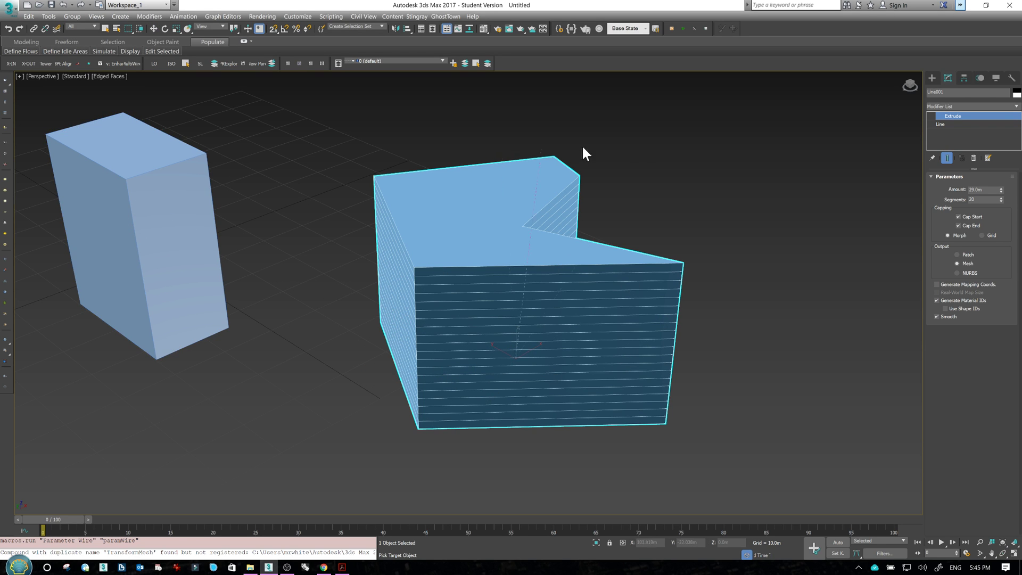
{"action": "left_click", "coordinate": [487, 291]}
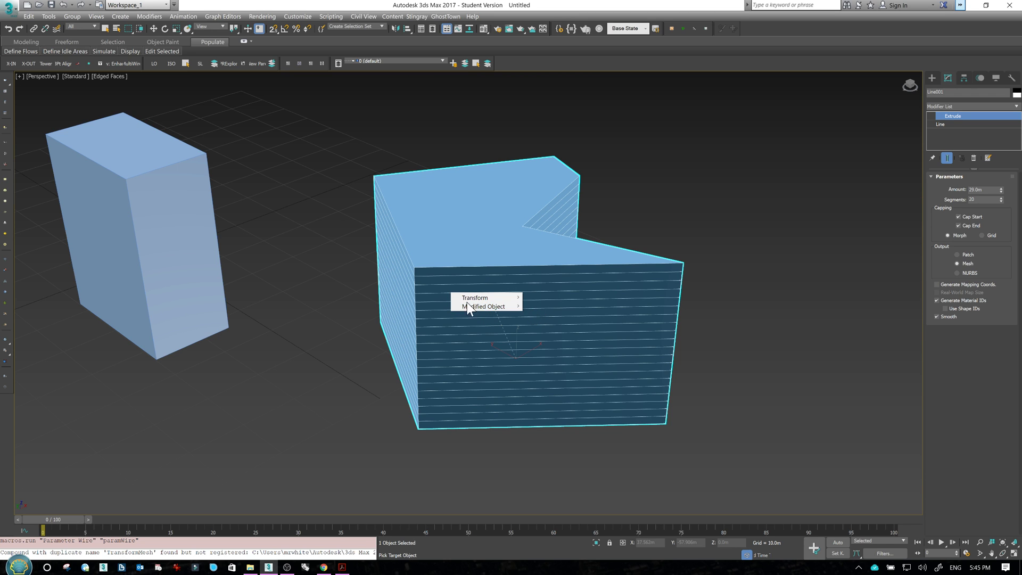
{"action": "mouse_move", "coordinate": [475, 306]}
{"action": "mouse_move", "coordinate": [428, 309]}
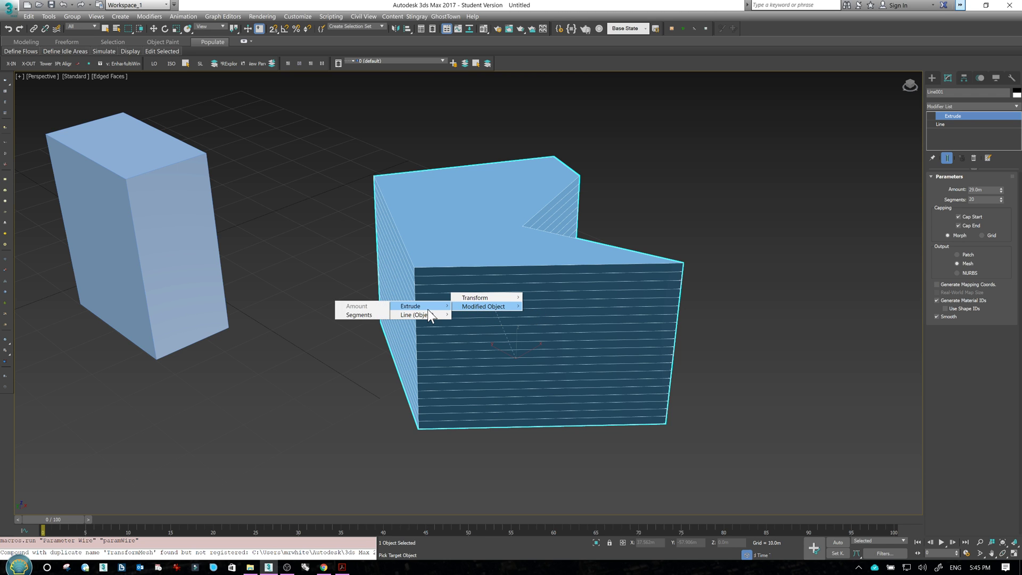
{"action": "left_click", "coordinate": [363, 314]}
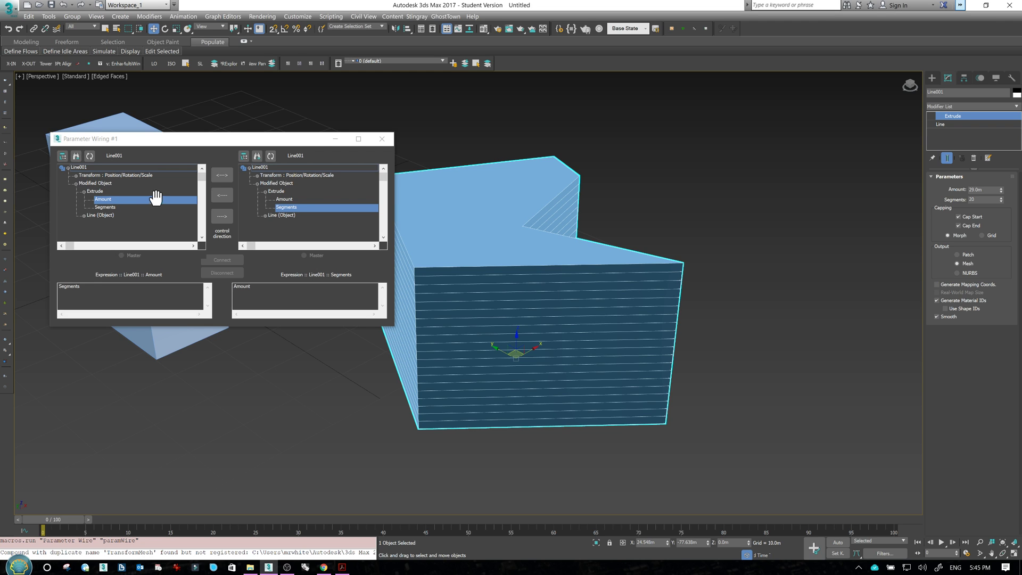
Connect Segments to drive Amount one way, then test: 39 segments give a 39.0m block.
{"action": "left_click", "coordinate": [222, 195]}
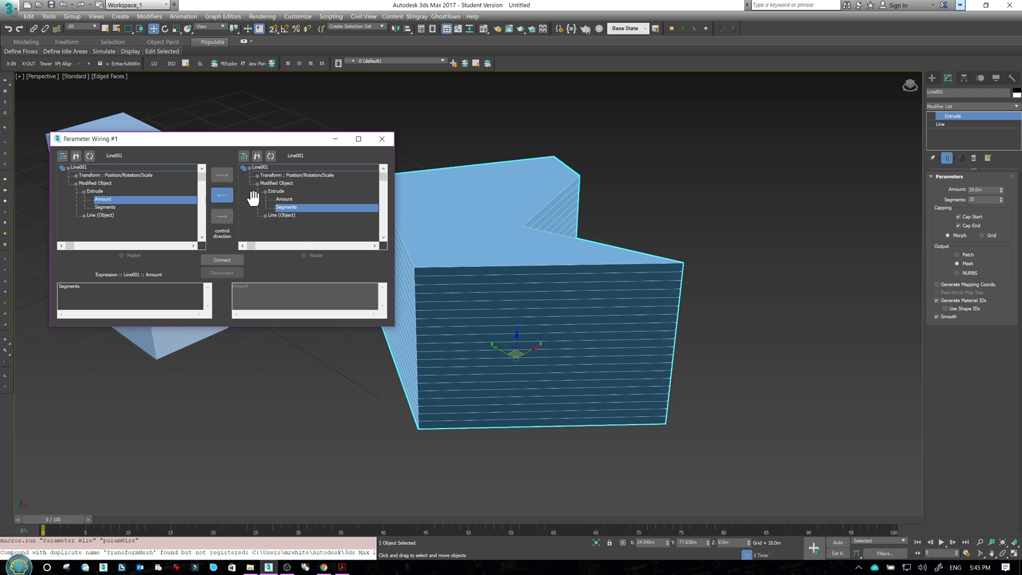
{"action": "left_click", "coordinate": [222, 259]}
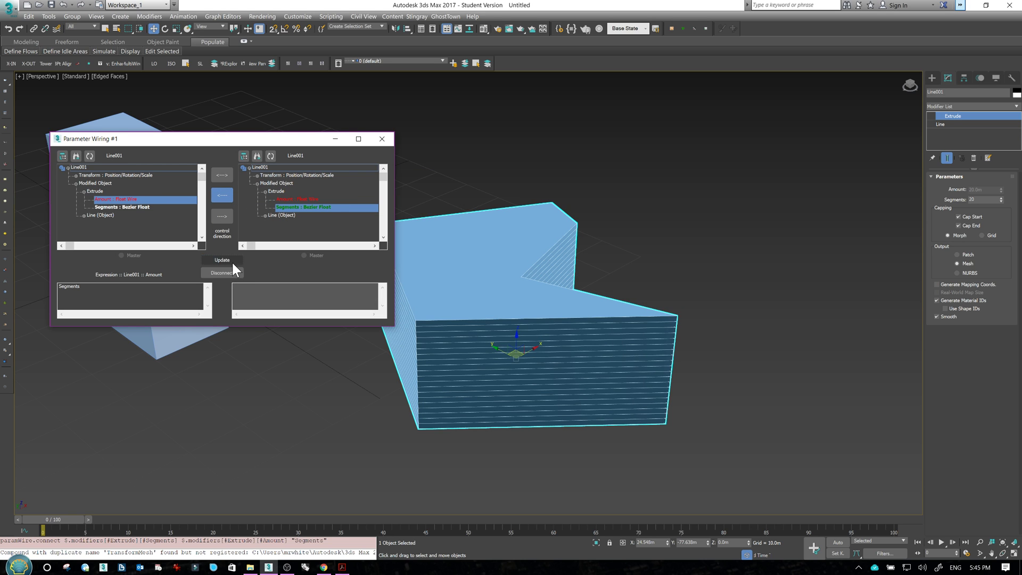
{"action": "middle_click_drag", "start_coordinate": [641, 280], "coordinate": [791, 226]}
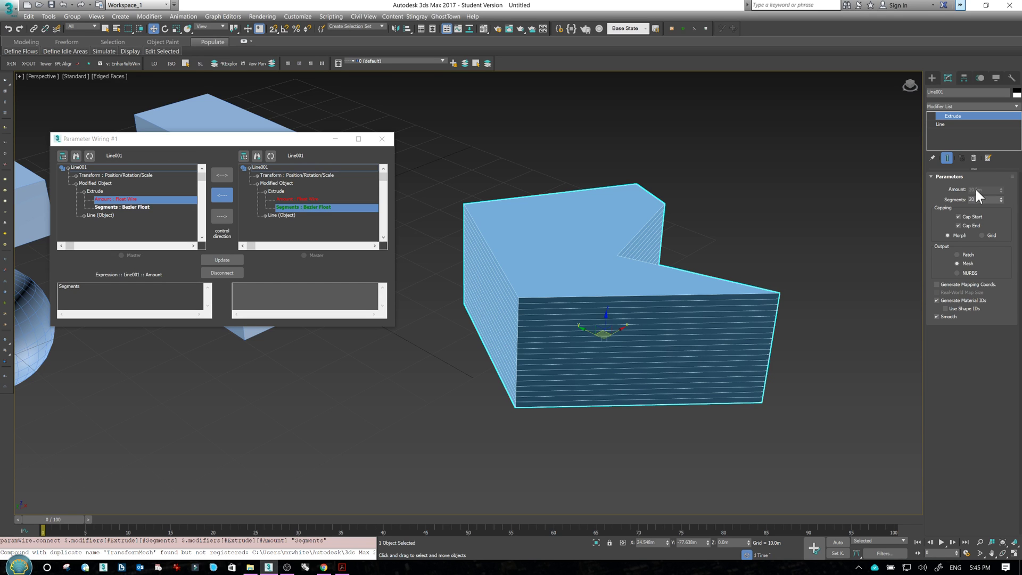
{"action": "left_click_drag", "start_coordinate": [1001, 199], "coordinate": [1001, 188]}
{"action": "scroll", "coordinate": [591, 246], "scroll_direction": "up", "scroll_amount": 5}
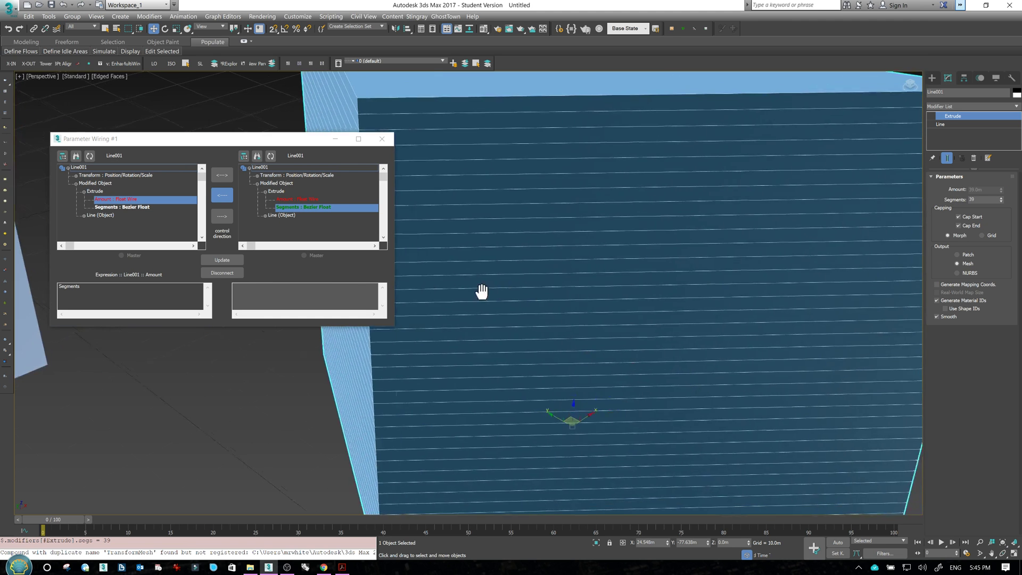
Update the wiring expression to Segments*4 and vary Segments to watch the height follow.
{"action": "scroll", "coordinate": [481, 290], "scroll_direction": "down", "scroll_amount": 4}
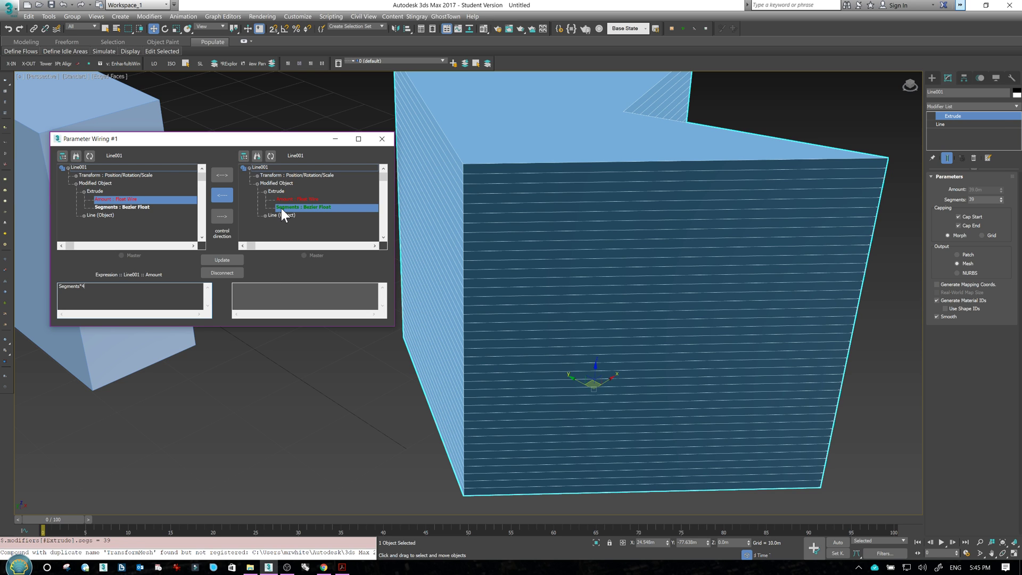
{"action": "left_click", "coordinate": [228, 261]}
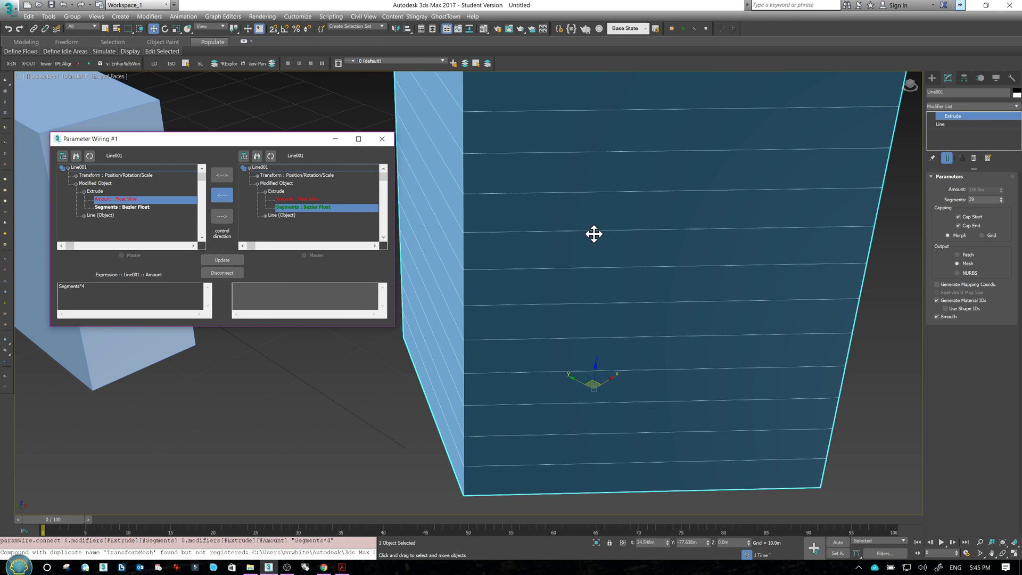
{"action": "middle_click_drag", "start_coordinate": [593, 234], "coordinate": [582, 264]}
{"action": "scroll", "coordinate": [582, 264], "scroll_direction": "down", "scroll_amount": 5}
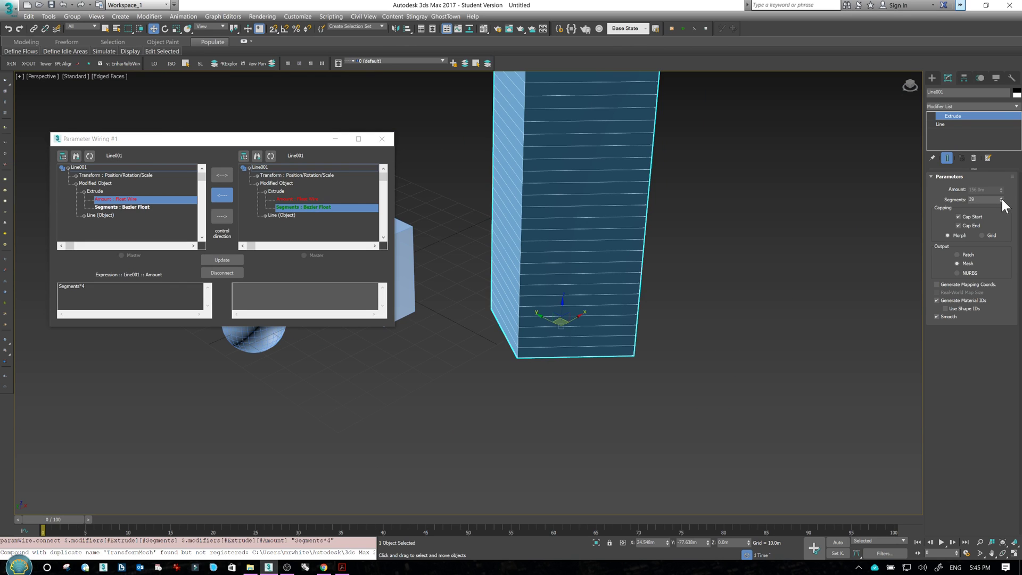
{"action": "mouse_move", "coordinate": [1003, 202]}
{"action": "left_mouse_down"}
{"action": "mouse_move", "coordinate": [999, 213]}
{"action": "mouse_move", "coordinate": [999, 189]}
{"action": "mouse_move", "coordinate": [1001, 208]}
{"action": "left_mouse_up"}
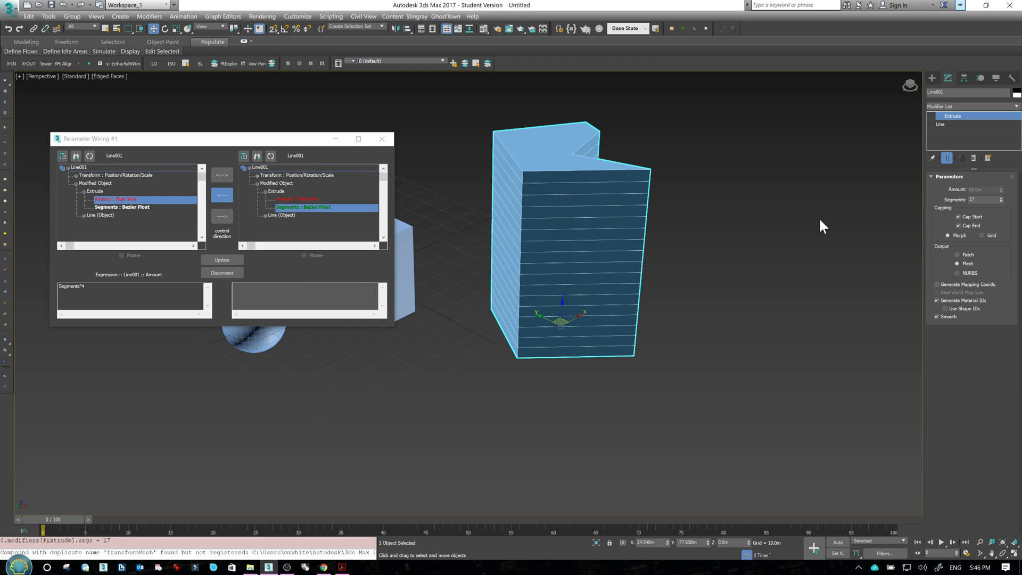
Set the building to 17 floors (68.0m tall) and close the Parameter Wiring window.
{"action": "middle_click_drag", "start_coordinate": [455, 296], "coordinate": [427, 314]}
{"action": "left_click", "coordinate": [382, 138]}
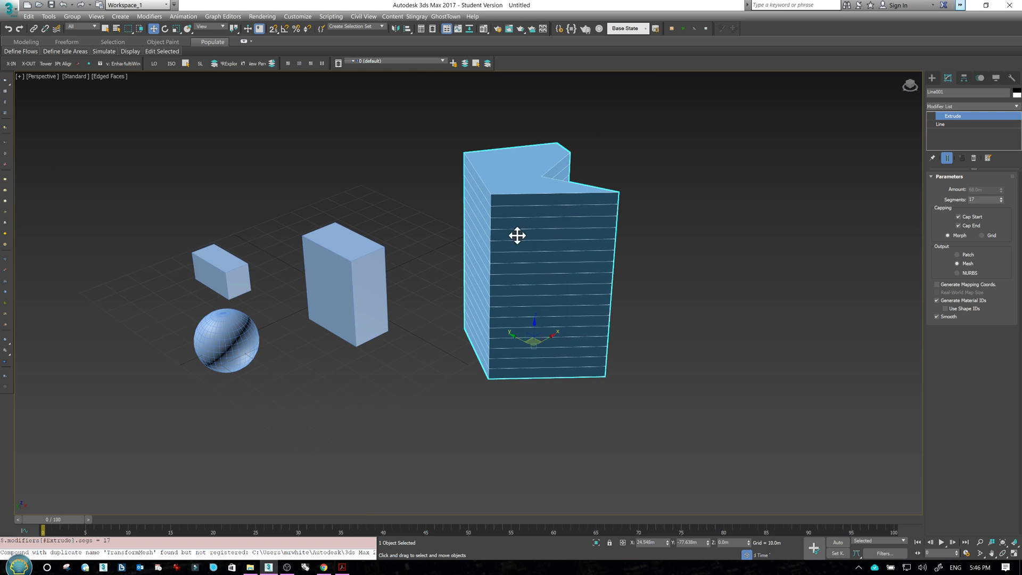
{"action": "middle_click_drag", "start_coordinate": [502, 316], "coordinate": [448, 326]}
{"action": "scroll", "coordinate": [448, 325], "scroll_direction": "up", "scroll_amount": 5}
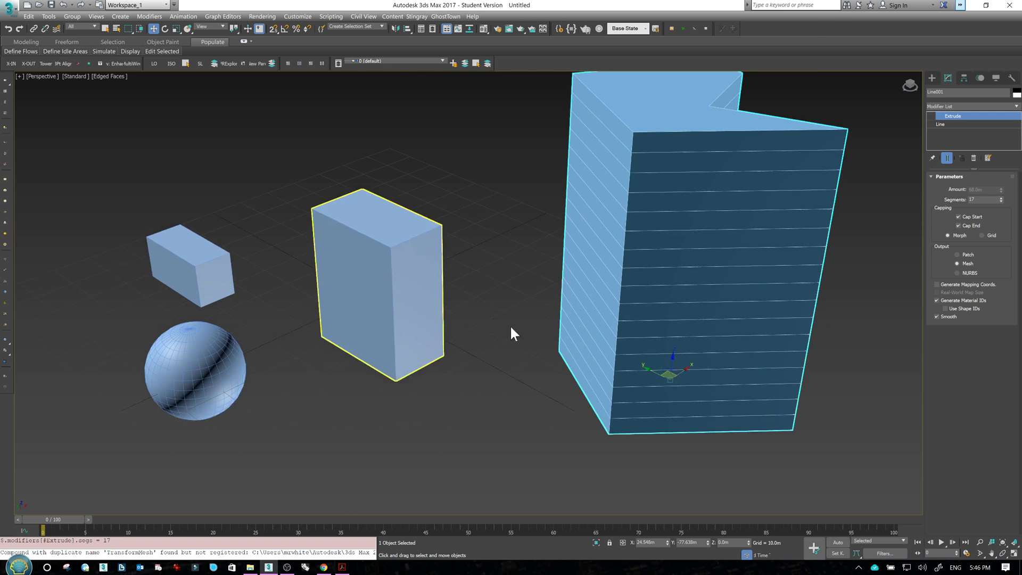